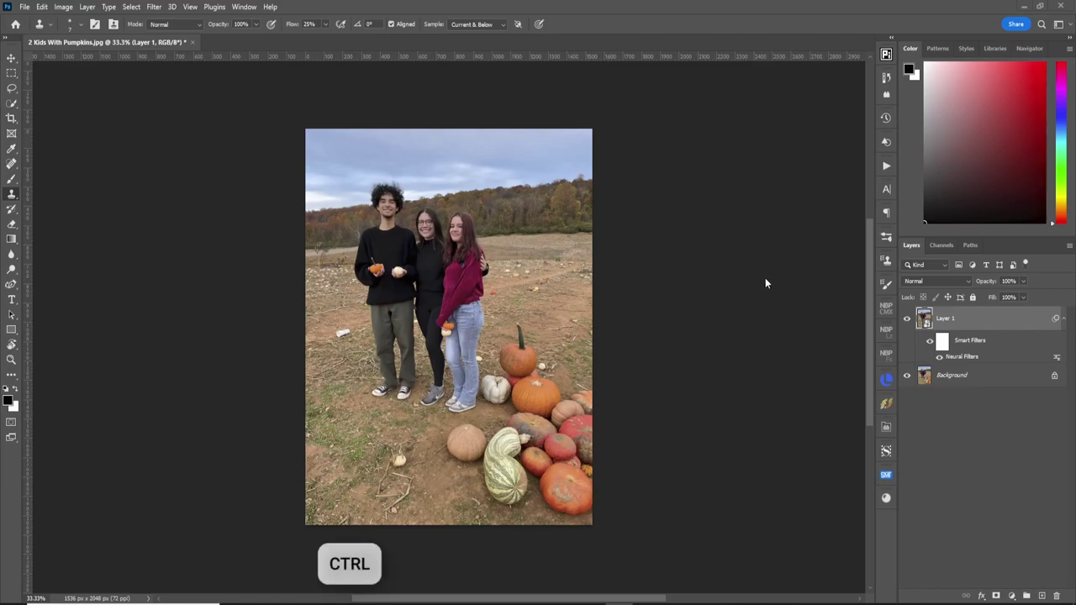
Stamp all visible layers into a new Layer 2 and object-select the girl in the red sweater
key("ctrl+shift+alt+e")
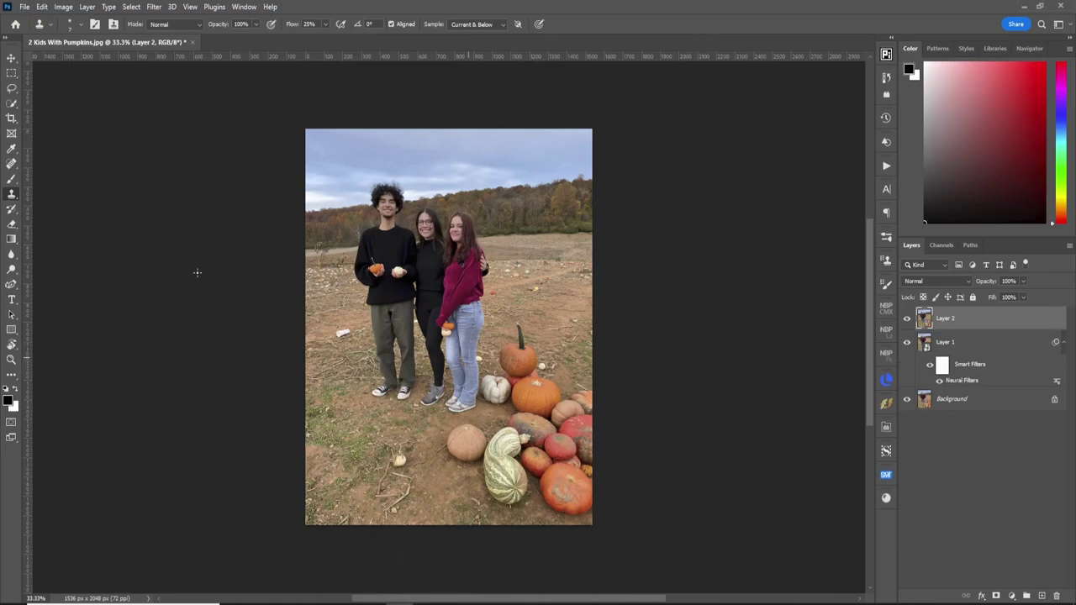
left_click(11, 105)
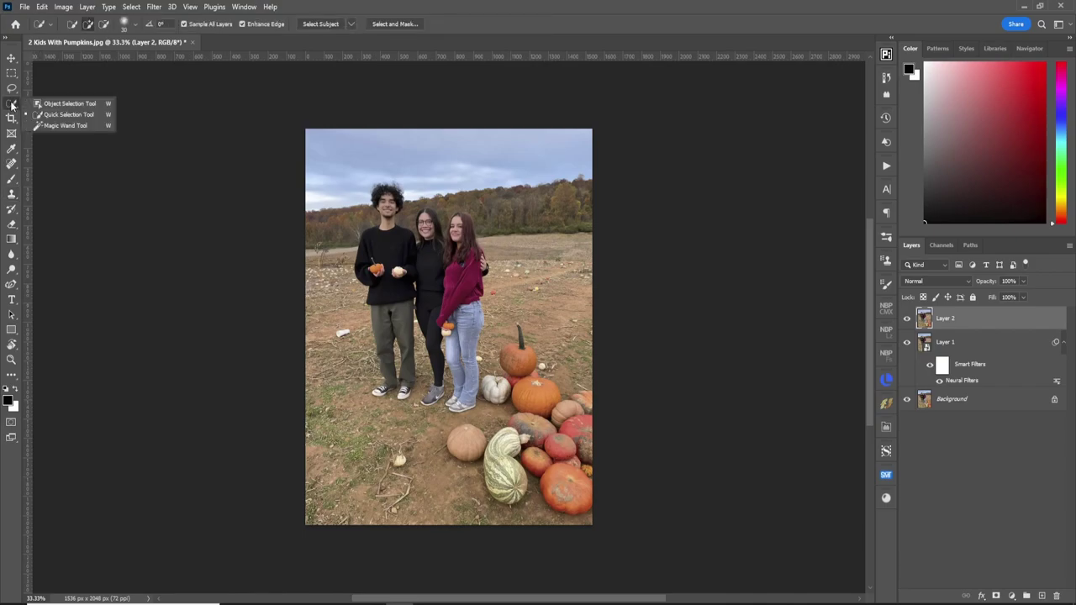
left_click(66, 104)
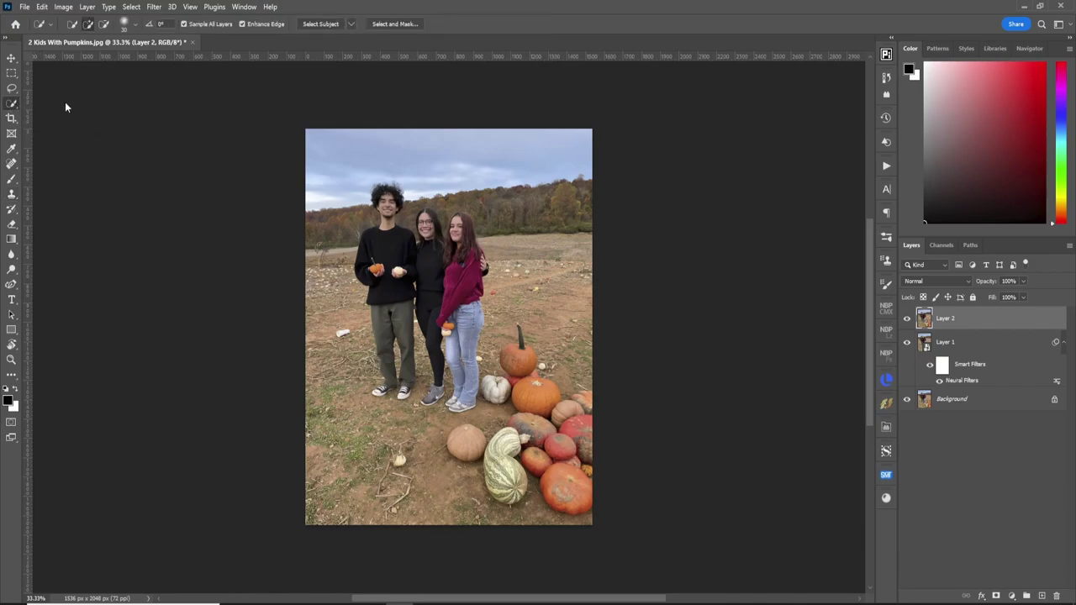
left_click(461, 287)
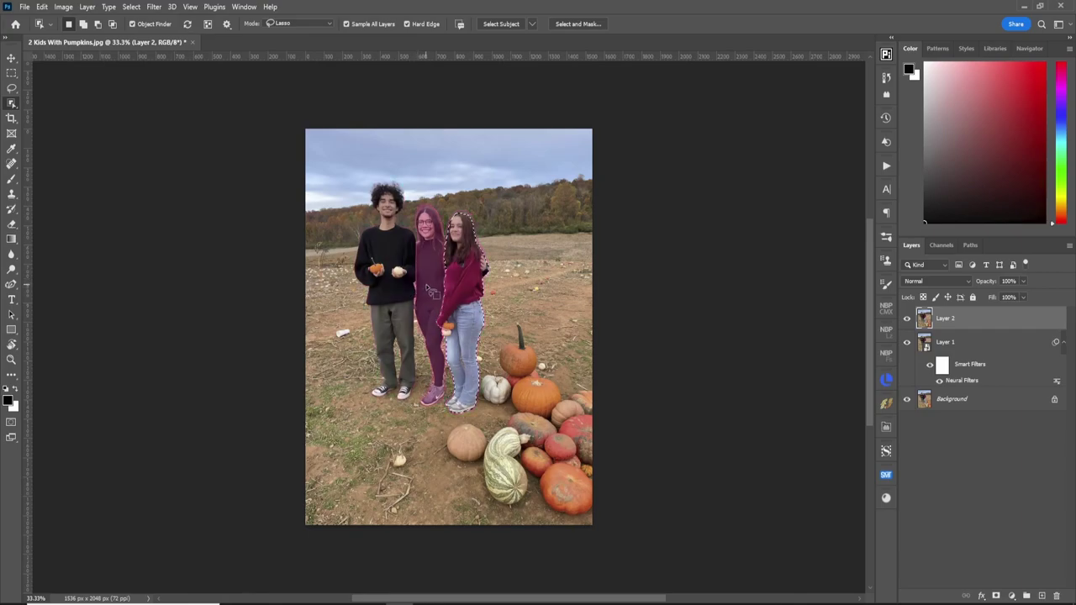
Add the middle girl and the boy to the selection, then zoom to 100% on them
key("shift")
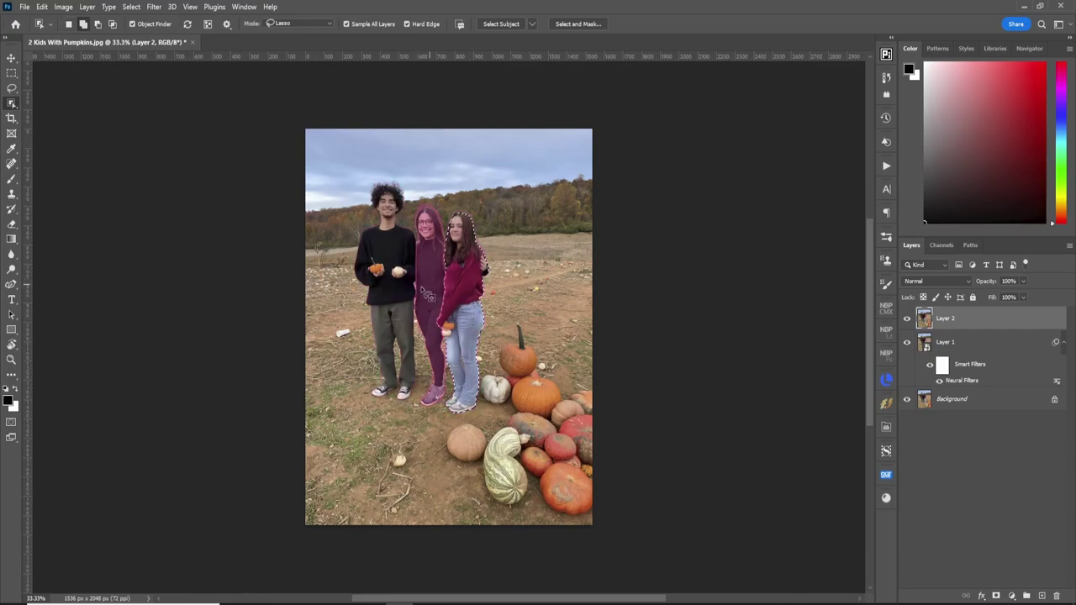
left_click(429, 293, "shift")
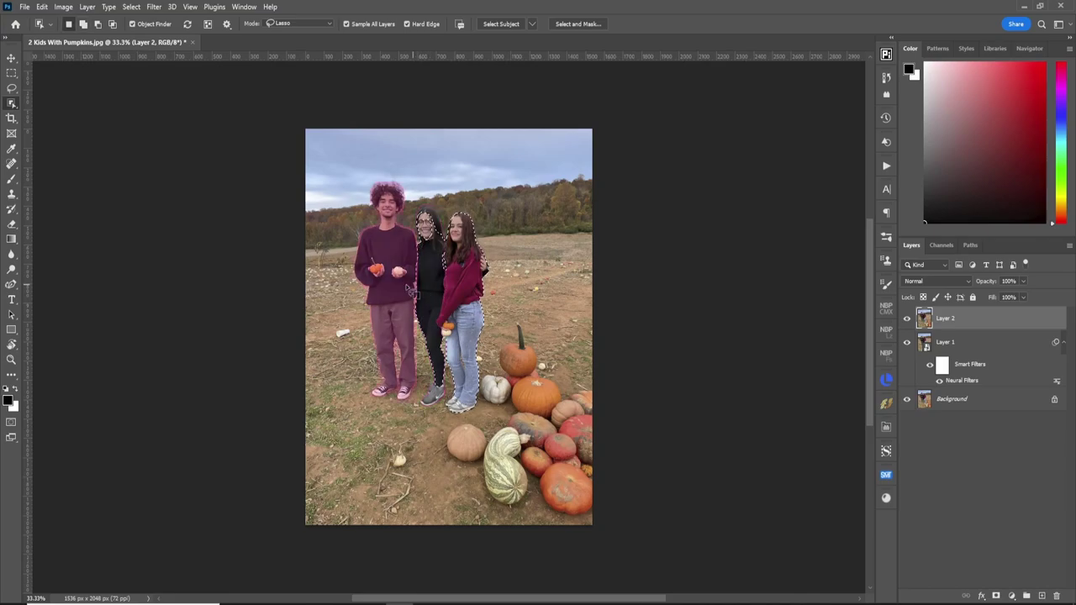
key("shift")
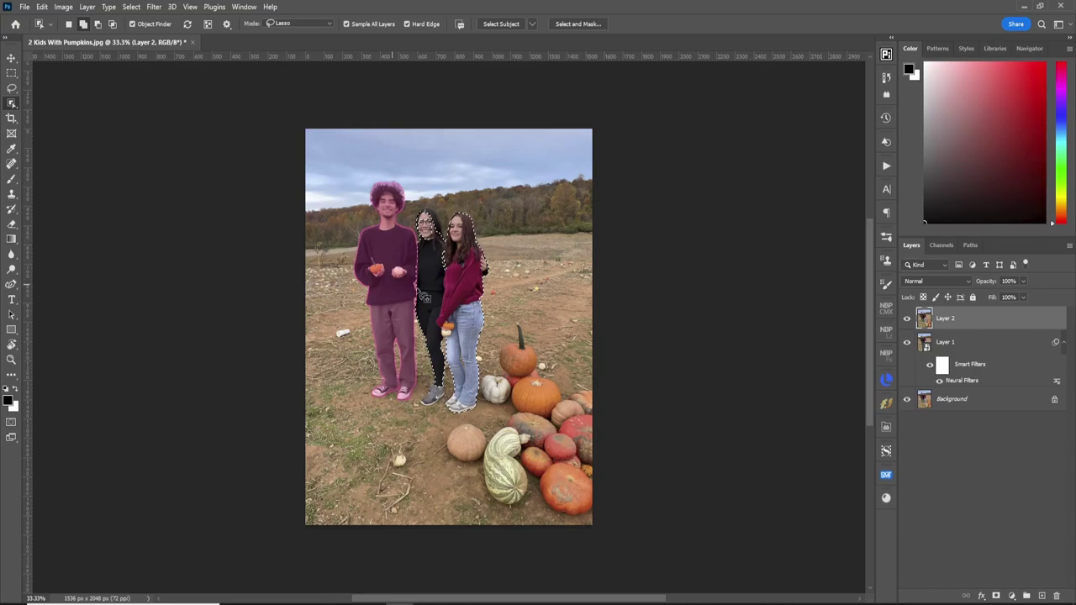
left_click(419, 296, "shift")
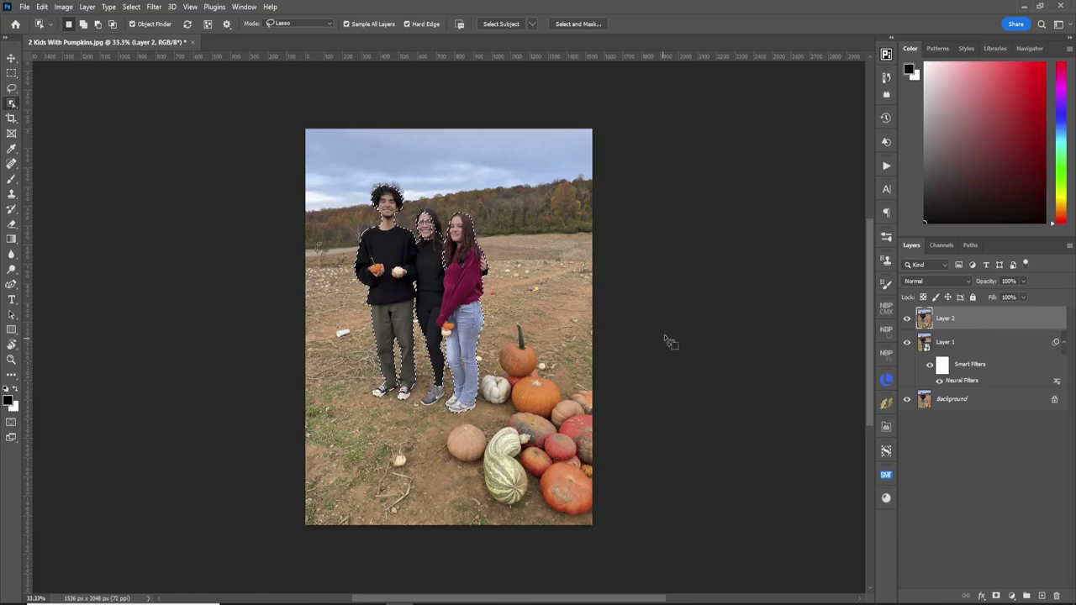
key("z")
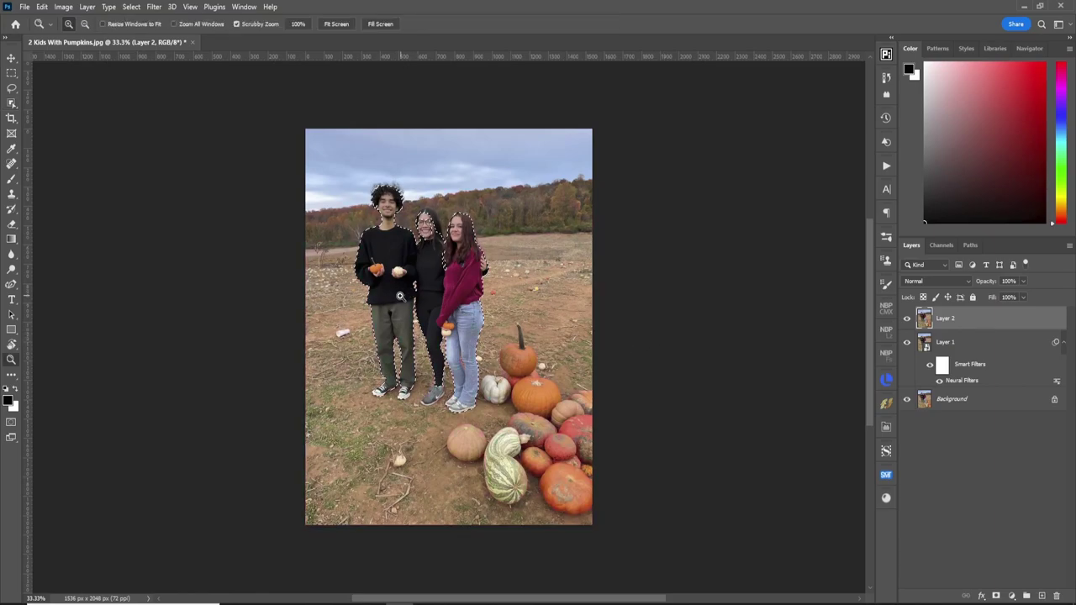
left_click_drag(422, 239, 483, 290)
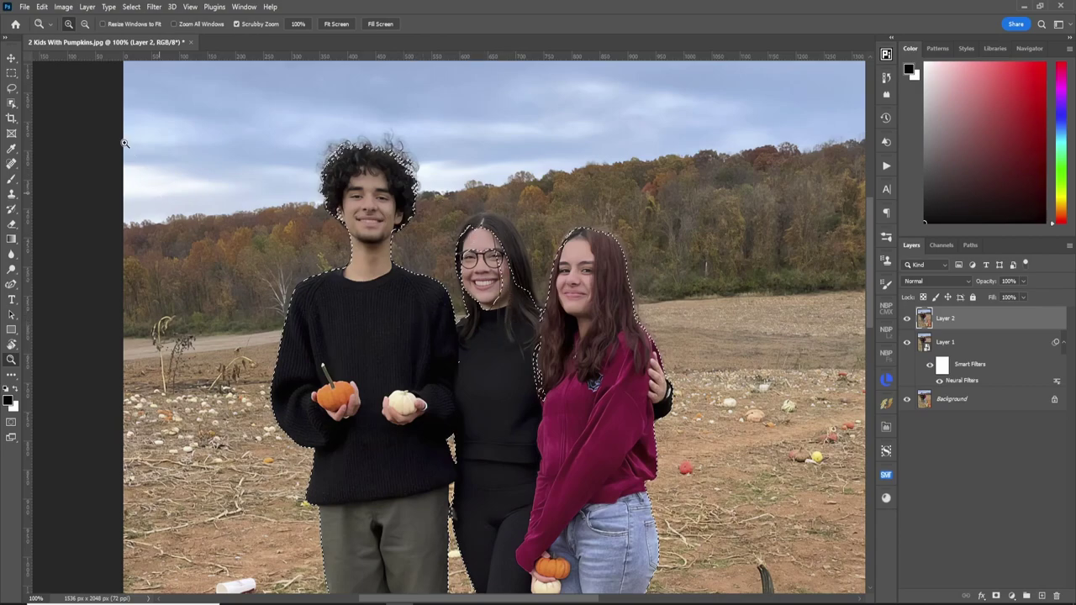
In Quick Mask, paint white with a larger brush over the middle girl's face and the boy's hair edge
key("q")
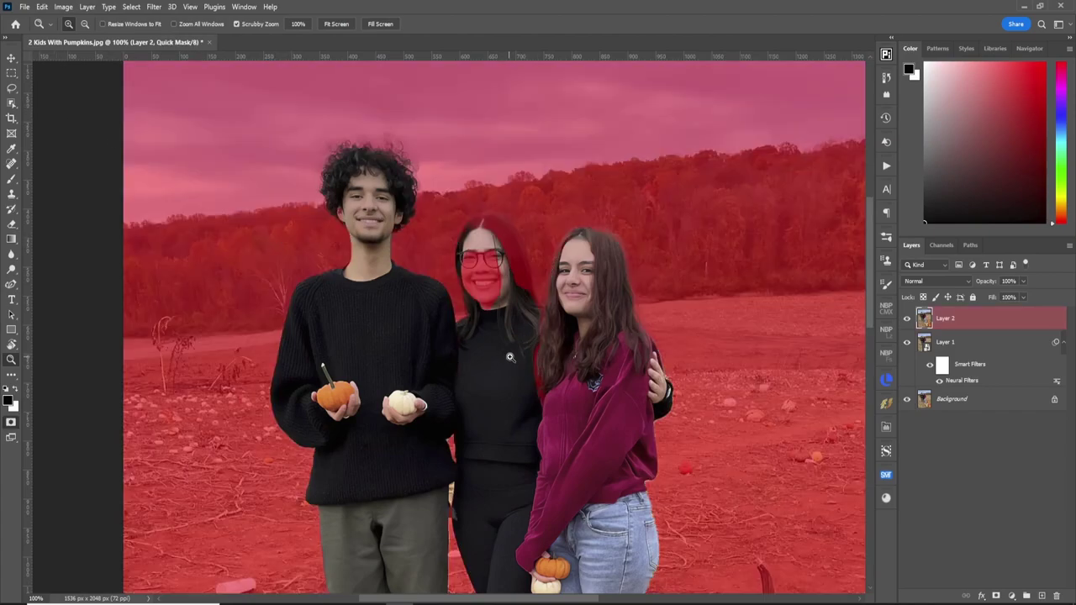
key("b")
key("bracketright")
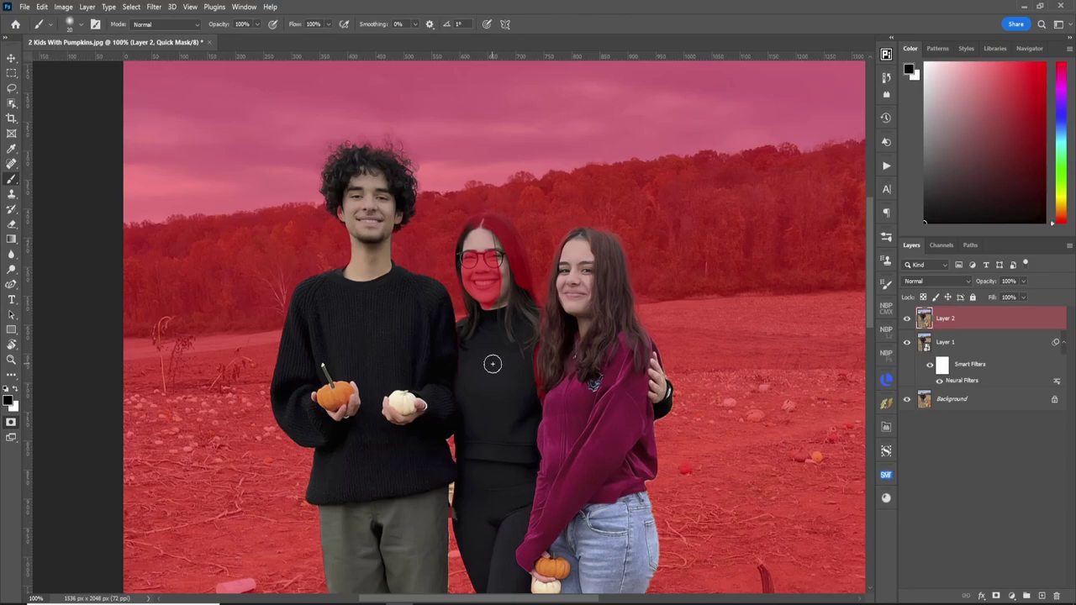
key("x")
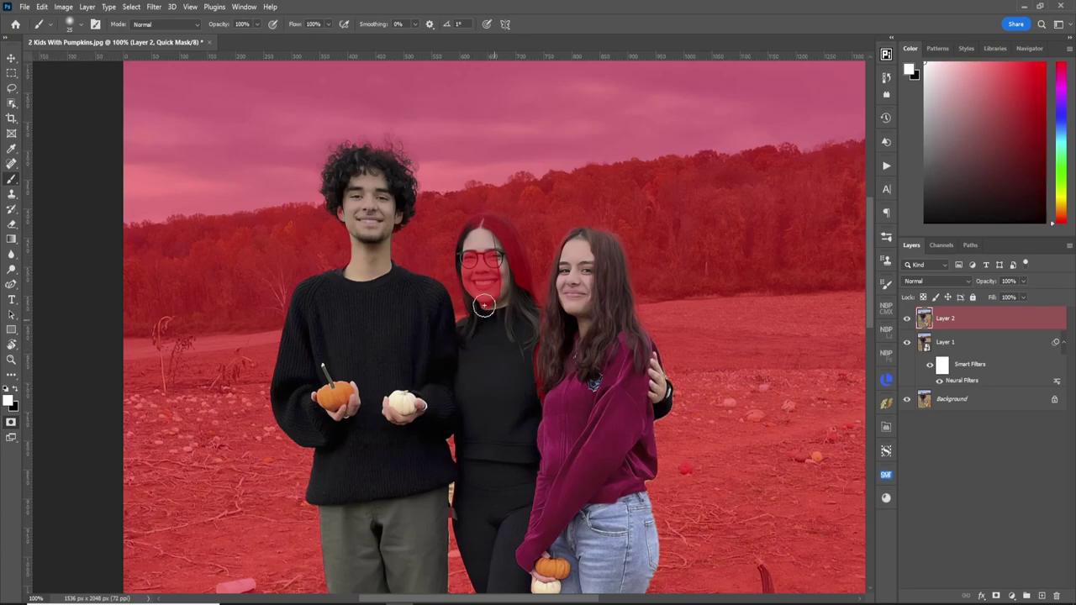
mouse_move(483, 279)
left_mouse_down()
mouse_move(493, 255)
mouse_move(472, 295)
mouse_move(475, 224)
mouse_move(508, 236)
mouse_move(482, 225)
mouse_move(503, 234)
mouse_move(525, 295)
mouse_move(484, 232)
mouse_move(515, 271)
mouse_move(488, 225)
mouse_move(510, 241)
mouse_move(538, 335)
left_mouse_up()
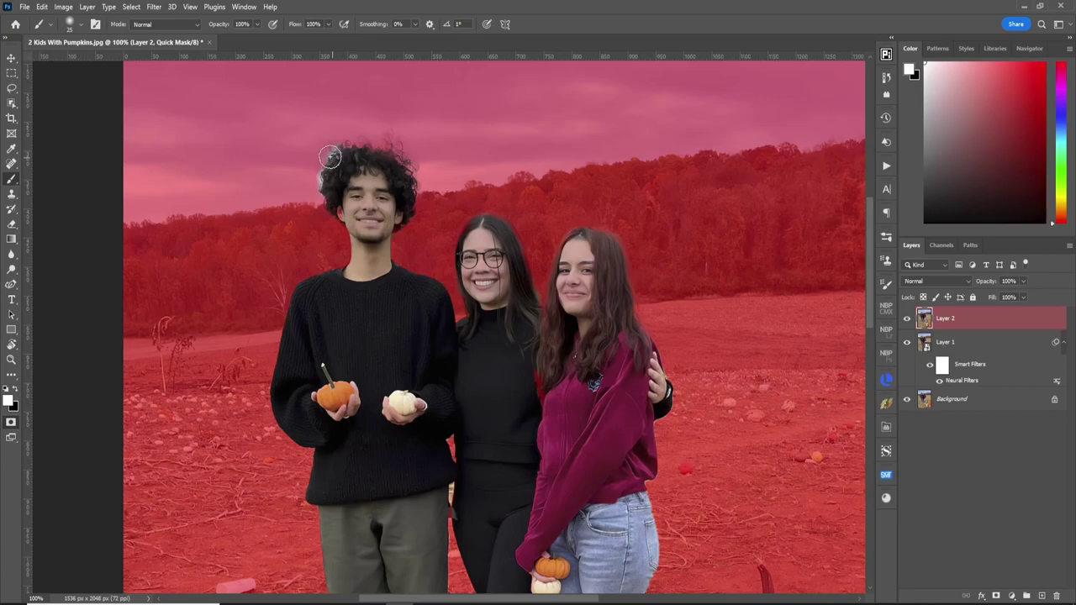
mouse_move(321, 172)
left_mouse_down()
mouse_move(334, 146)
mouse_move(400, 140)
mouse_move(391, 137)
mouse_move(416, 187)
mouse_move(402, 146)
mouse_move(375, 133)
mouse_move(336, 147)
mouse_move(324, 200)
mouse_move(336, 147)
mouse_move(322, 153)
mouse_move(320, 167)
mouse_move(347, 137)
mouse_move(372, 127)
left_mouse_up()
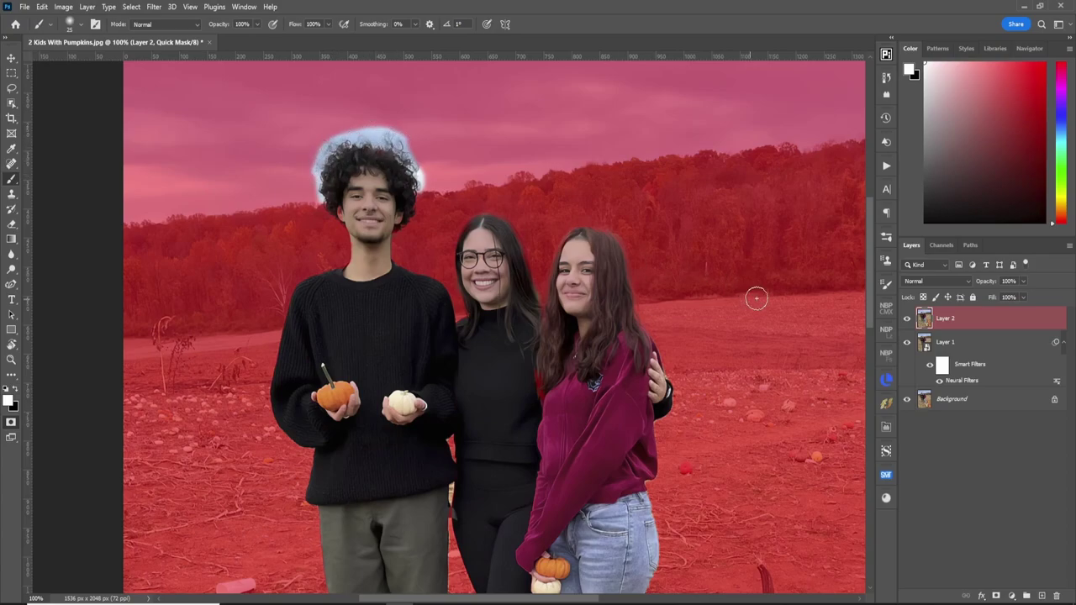
Paint the middle girl's sneaker and the edge between the pants into the mask, then fit the photo
left_click_drag(870, 301, 870, 412)
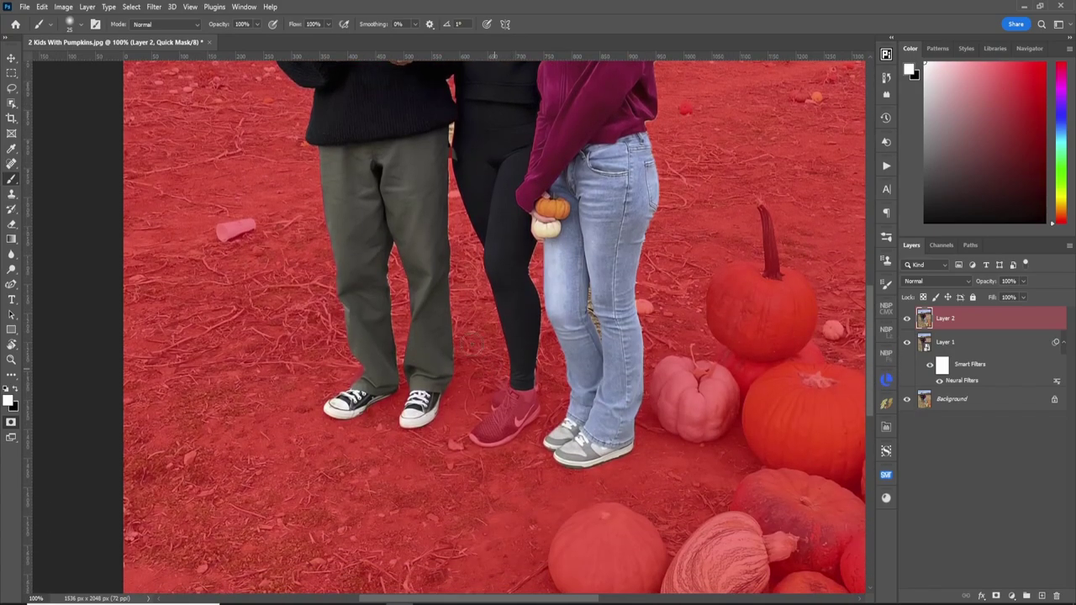
mouse_move(524, 384)
left_mouse_down()
mouse_move(514, 434)
mouse_move(478, 429)
mouse_move(503, 434)
mouse_move(535, 414)
mouse_move(528, 392)
mouse_move(504, 409)
mouse_move(507, 397)
mouse_move(510, 420)
mouse_move(513, 391)
mouse_move(528, 412)
left_mouse_up()
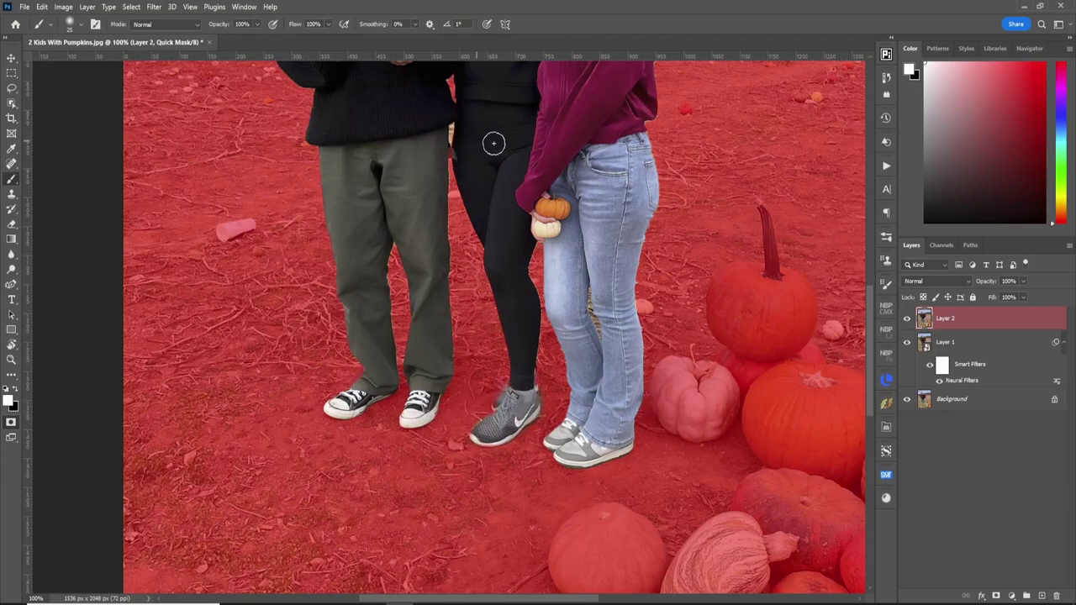
mouse_move(494, 143)
left_mouse_down()
mouse_move(445, 151)
mouse_move(495, 159)
mouse_move(493, 172)
left_mouse_up()
left_click_drag(710, 392, 702, 388)
key("ctrl+0")
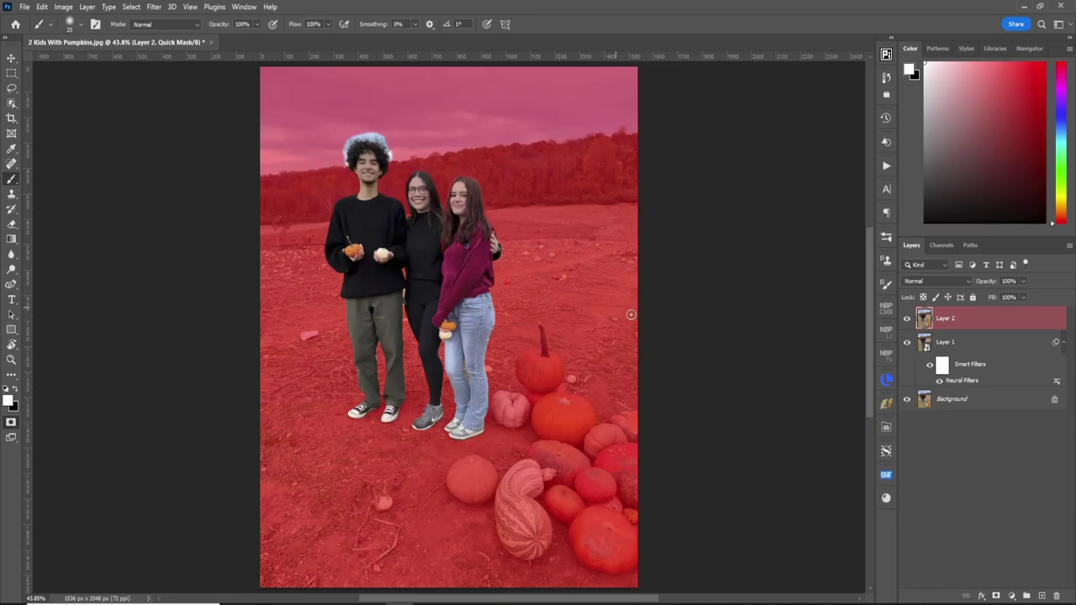
Expand the people selection by 4 px and Content-Aware Fill it to erase all three people
key("q")
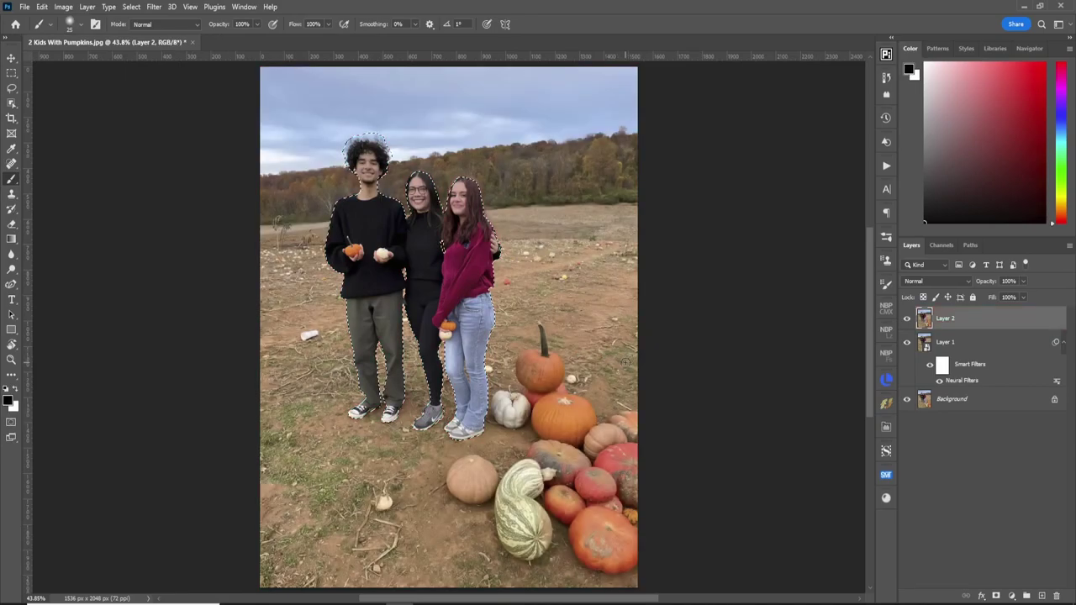
left_click(131, 6)
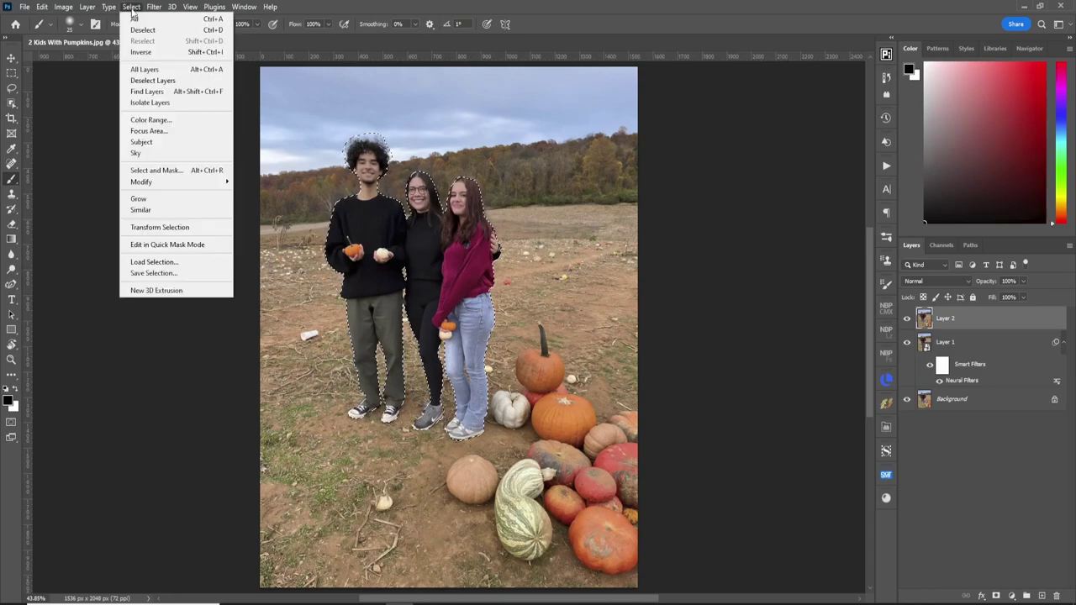
mouse_move(219, 181)
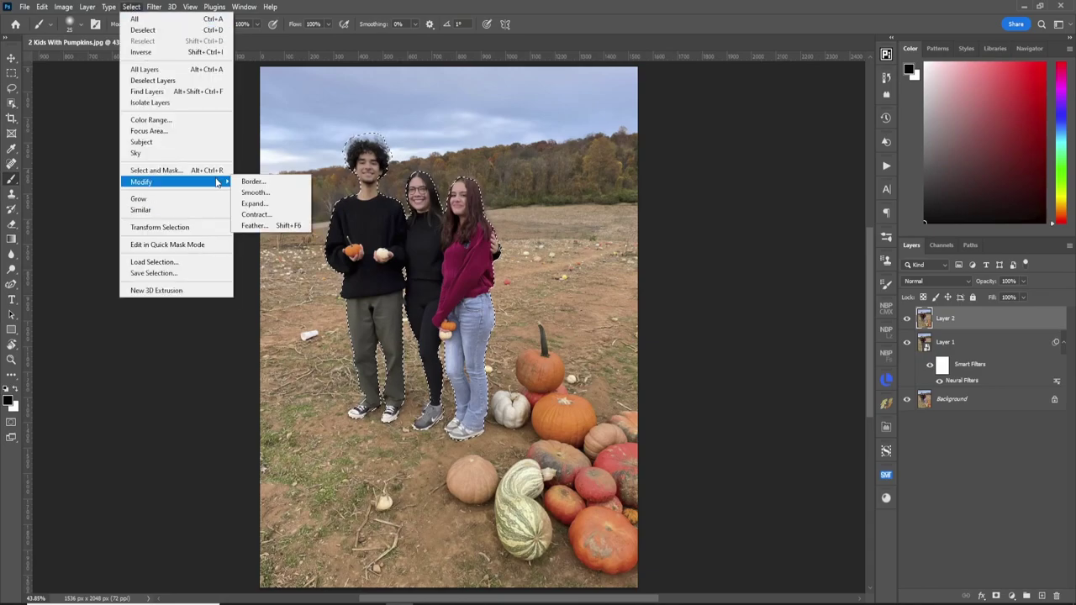
left_click(280, 206)
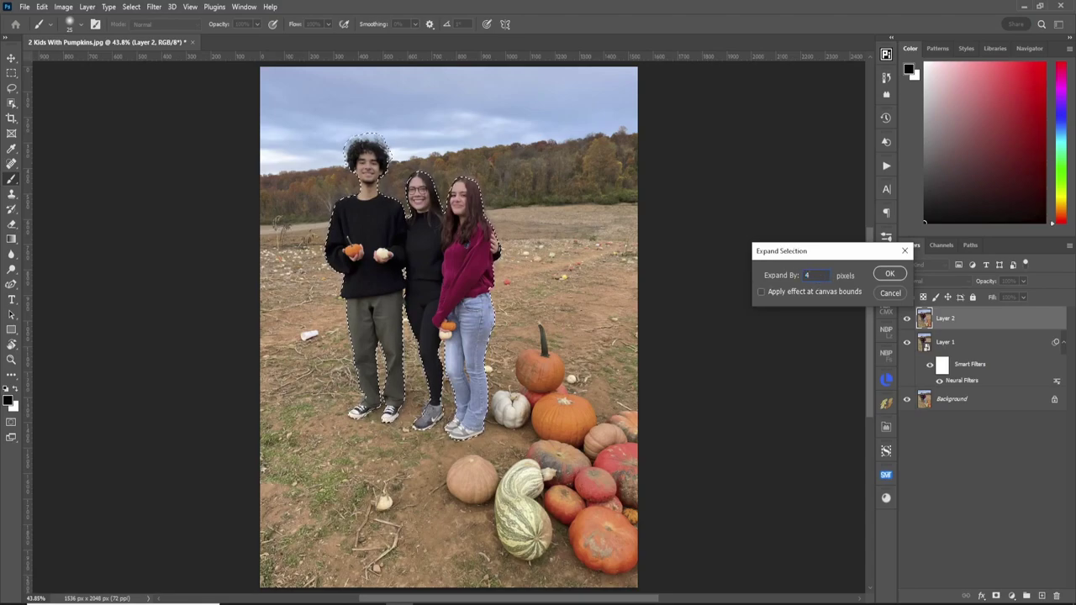
key("Return")
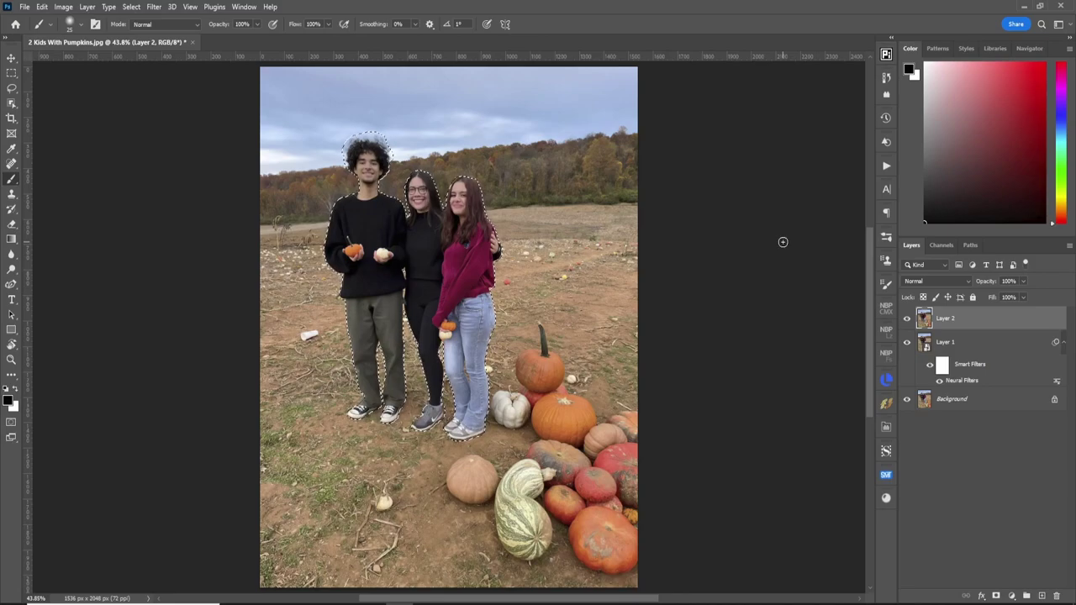
key("shift+F5")
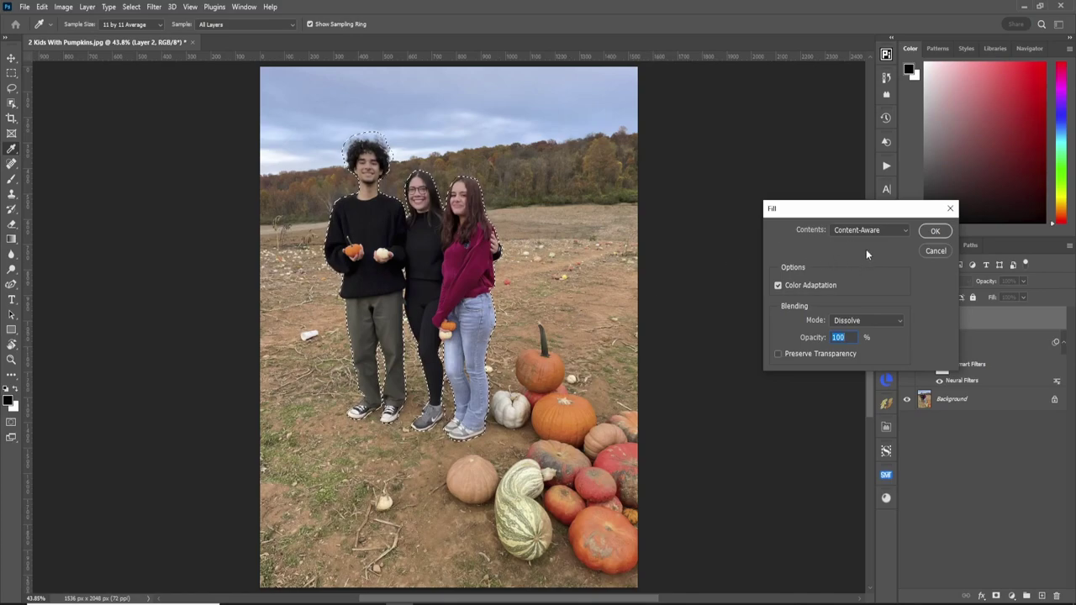
left_click(935, 232)
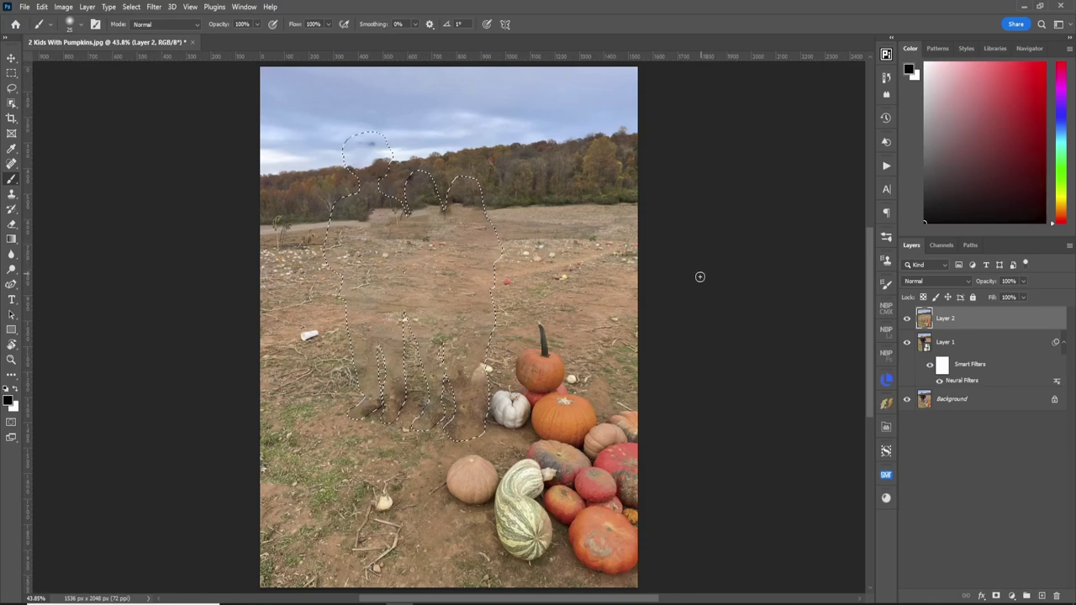
Deselect, rename Layer 2 to 'Kids Gone' and hide it
key("ctrl+d")
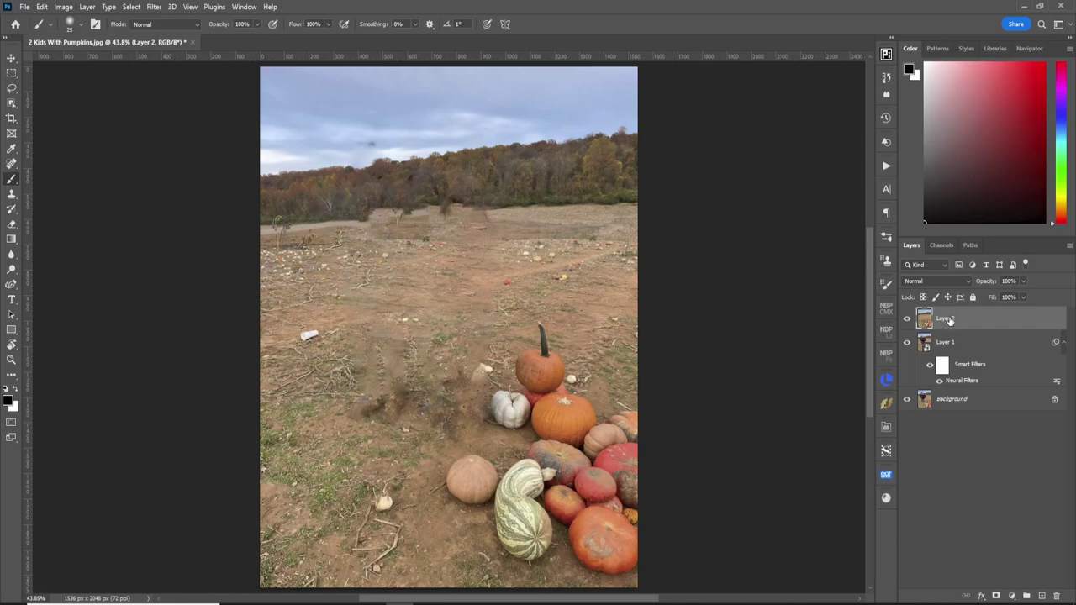
double_click(946, 318)
type("Kids Gone")
key("Return")
left_click(907, 319)
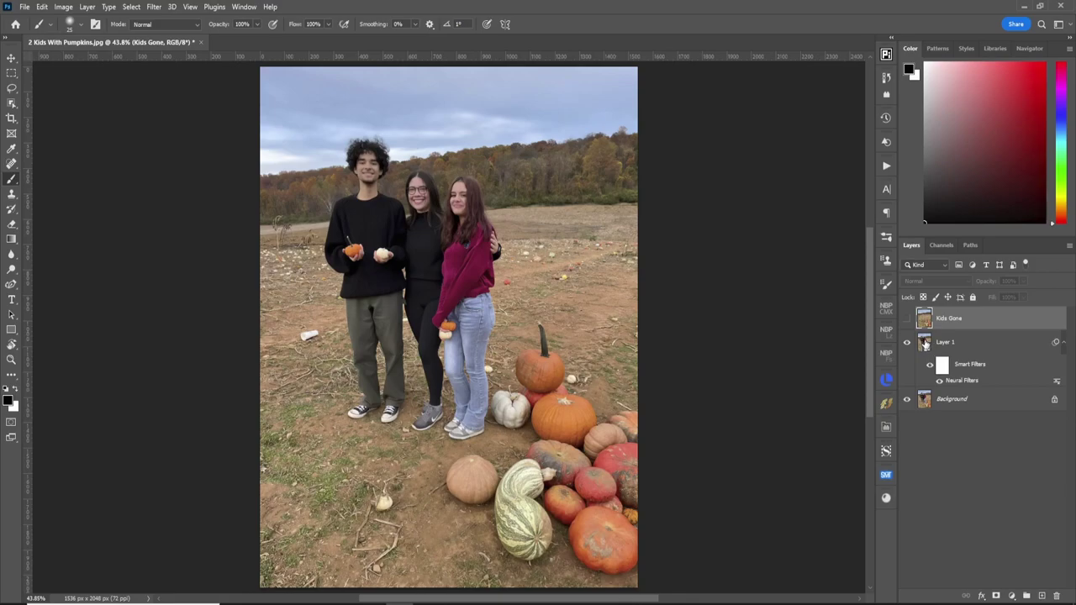
Make Layer 1 active and switch to the Object Selection Tool
left_click(926, 344)
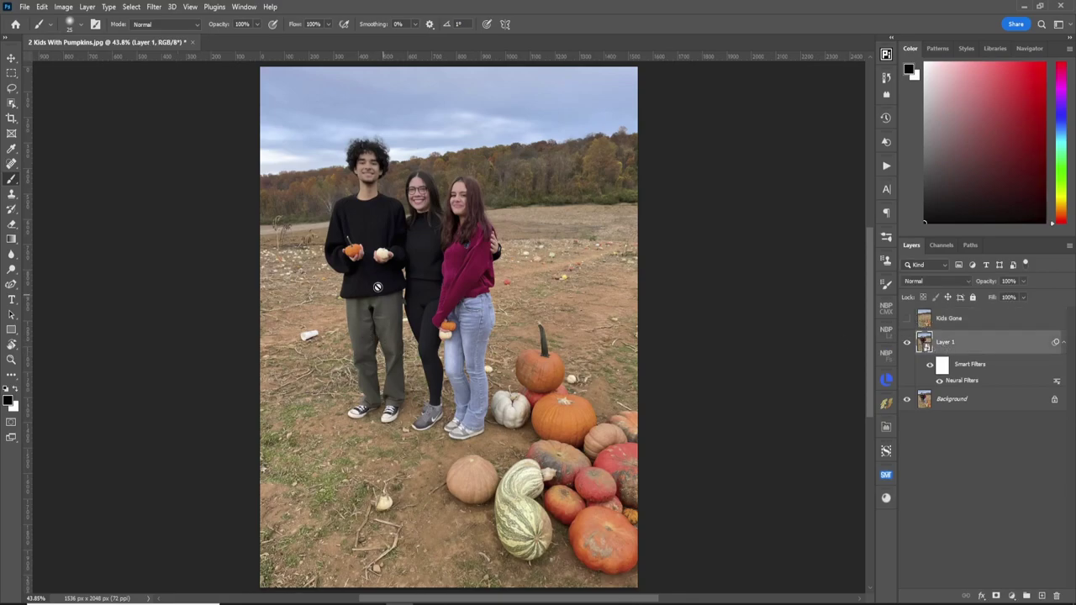
right_click(11, 103)
left_click(51, 104)
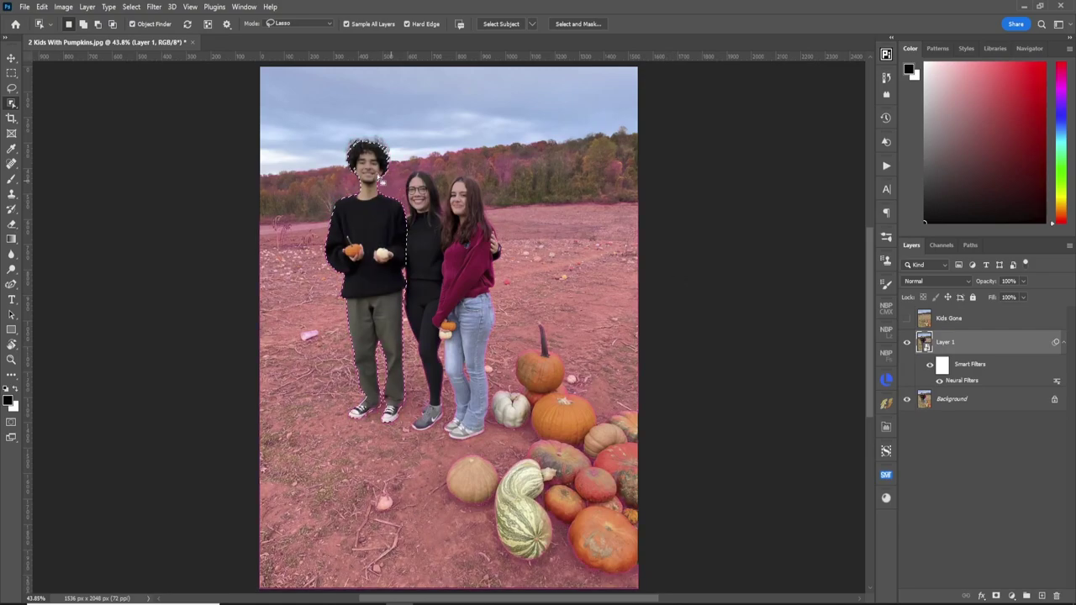
Zoom in on the young man and paint the left and right edges of his hair into the Quick Mask
key("z")
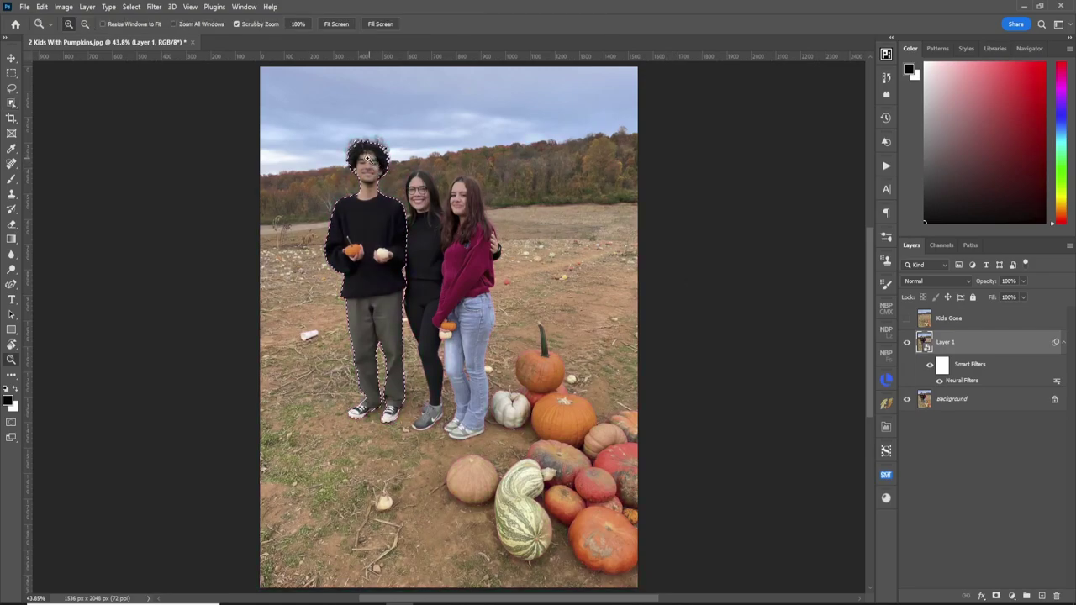
left_click_drag(367, 160, 538, 164)
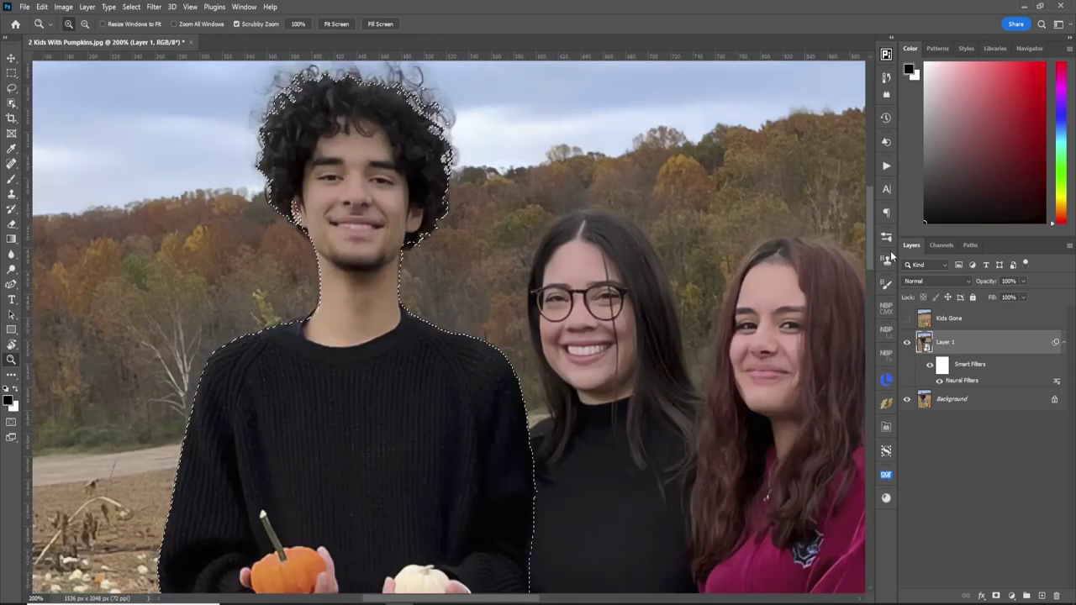
left_click_drag(868, 250, 859, 228)
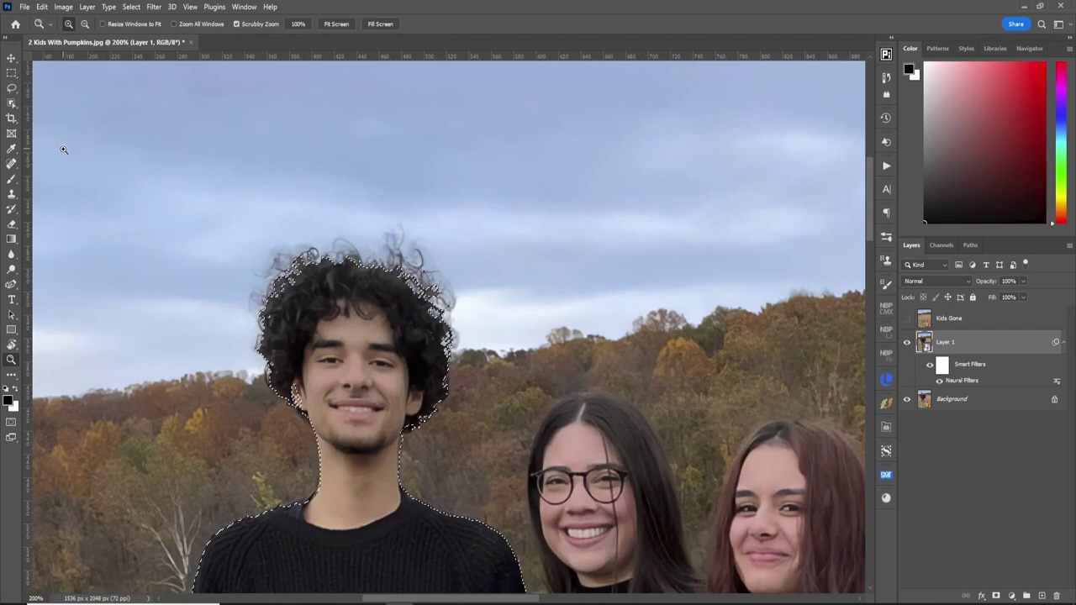
key("q")
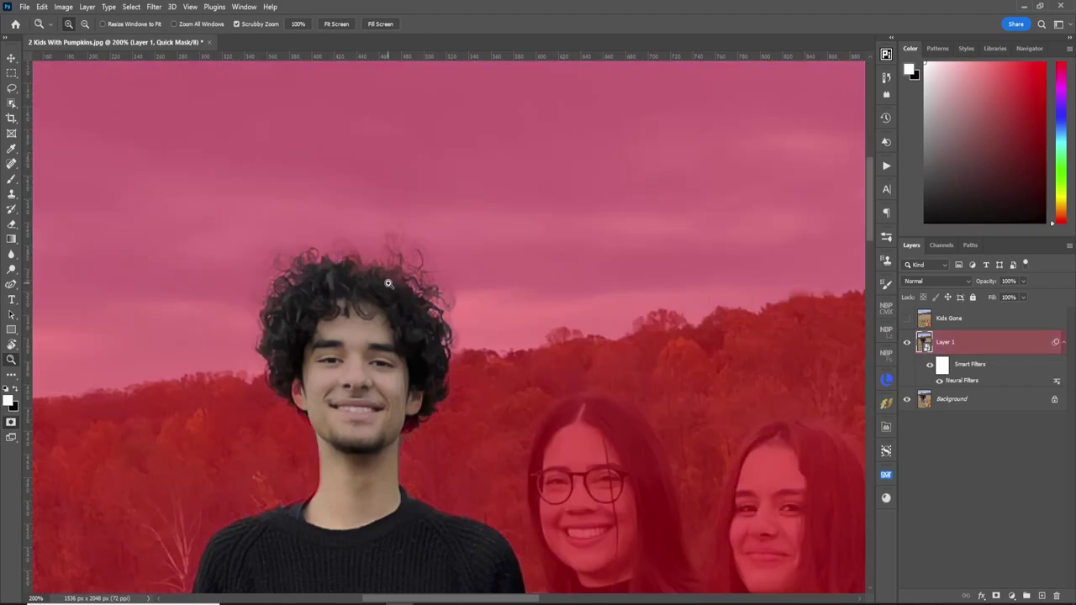
key("b")
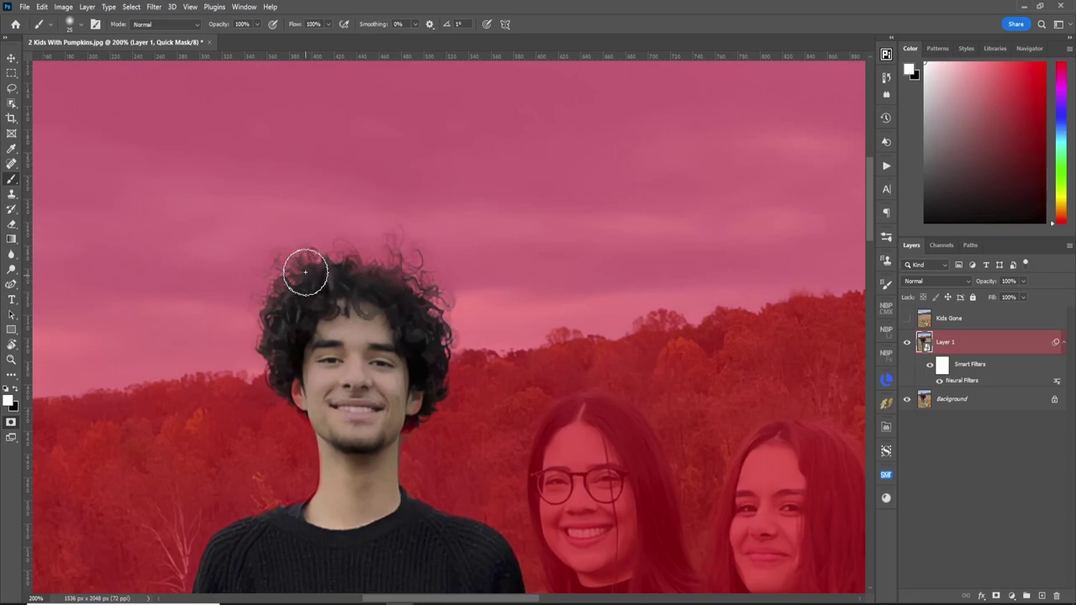
mouse_move(305, 272)
left_mouse_down()
mouse_move(283, 295)
mouse_move(270, 357)
mouse_move(265, 293)
mouse_move(282, 269)
mouse_move(267, 271)
mouse_move(353, 237)
mouse_move(282, 244)
mouse_move(246, 273)
mouse_move(248, 313)
mouse_move(282, 277)
mouse_move(372, 240)
mouse_move(382, 247)
mouse_move(373, 263)
mouse_move(396, 247)
mouse_move(392, 230)
mouse_move(379, 269)
mouse_move(426, 286)
mouse_move(409, 257)
mouse_move(425, 252)
mouse_move(394, 222)
mouse_move(305, 227)
mouse_move(303, 271)
left_mouse_up()
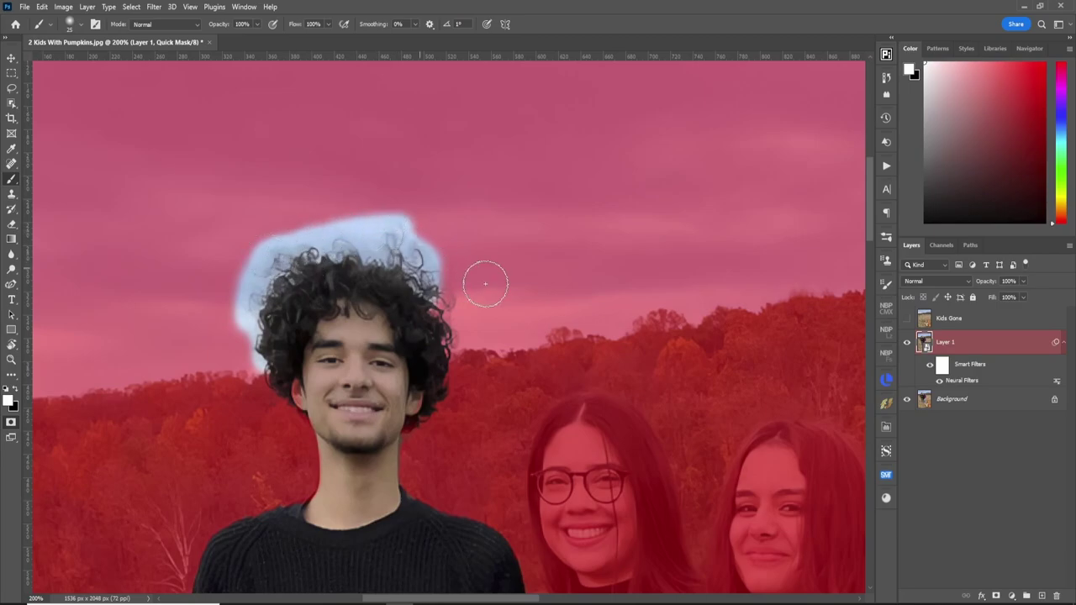
mouse_move(430, 282)
left_mouse_down()
mouse_move(436, 336)
mouse_move(447, 318)
mouse_move(446, 347)
mouse_move(451, 299)
left_mouse_up()
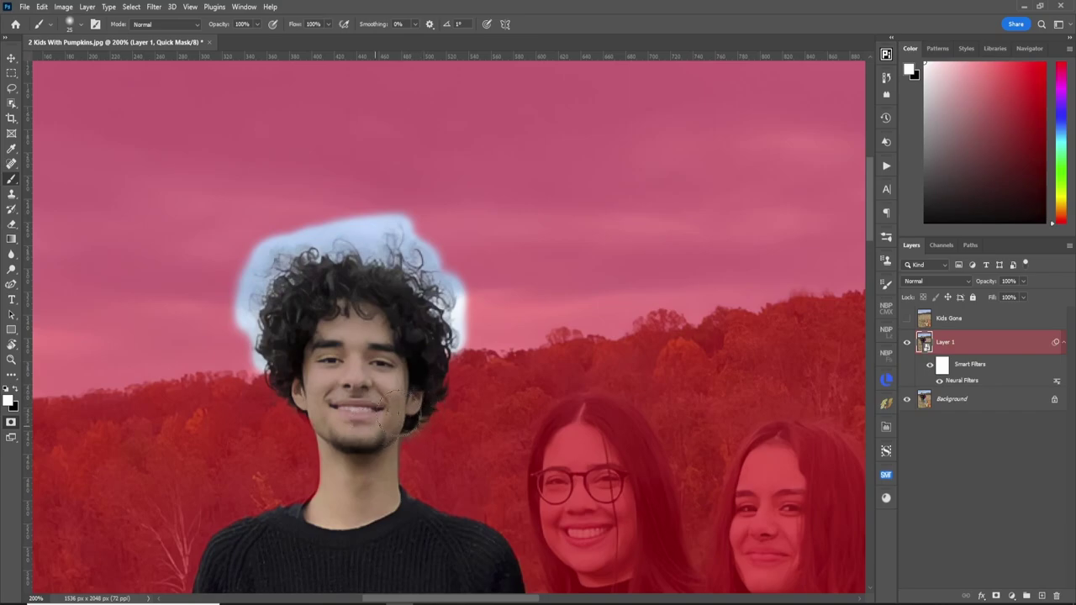
With a size-10 brush, paint the edges around both of his shoes into the mask
left_click_drag(869, 227, 874, 402)
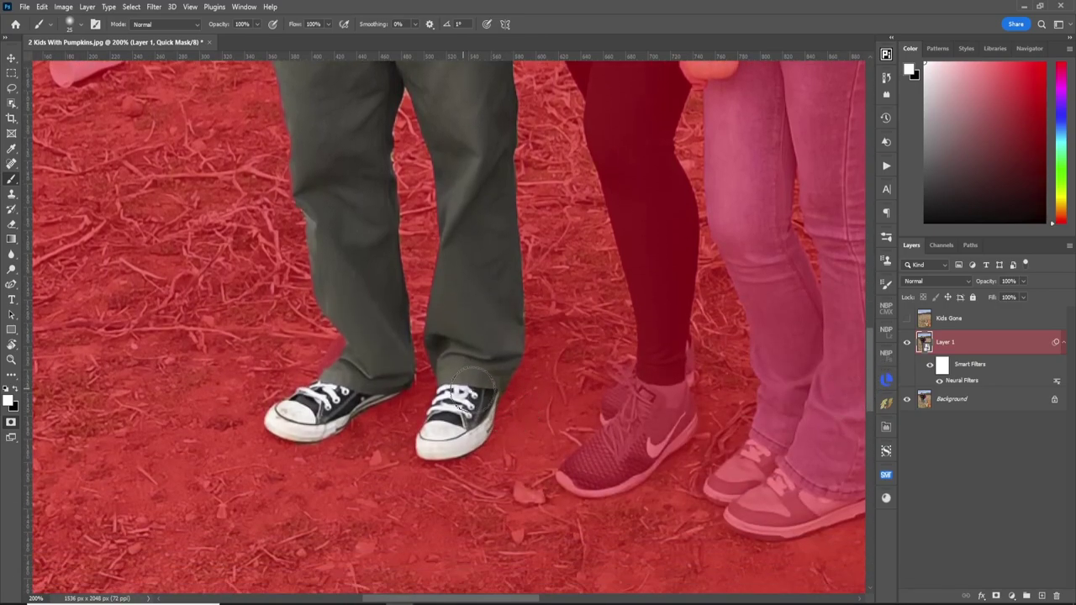
key("bracketleft")
key("bracketleft")
key("bracketleft")
left_click_drag(513, 383, 492, 428)
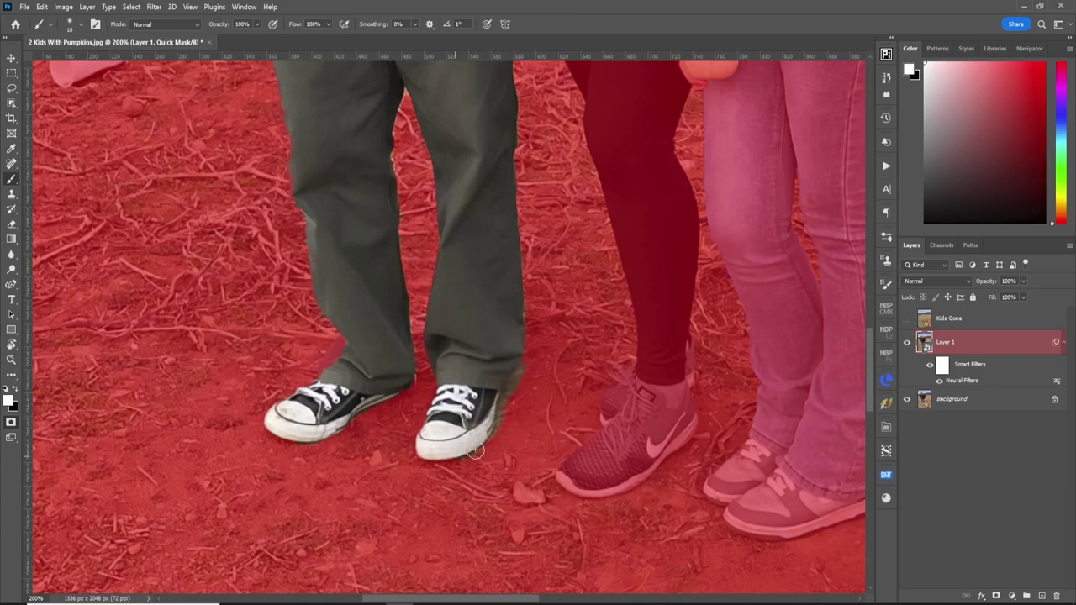
mouse_move(441, 460)
left_mouse_down()
mouse_move(416, 458)
mouse_move(413, 443)
mouse_move(432, 405)
mouse_move(423, 356)
mouse_move(514, 372)
mouse_move(521, 364)
mouse_move(496, 410)
left_mouse_up()
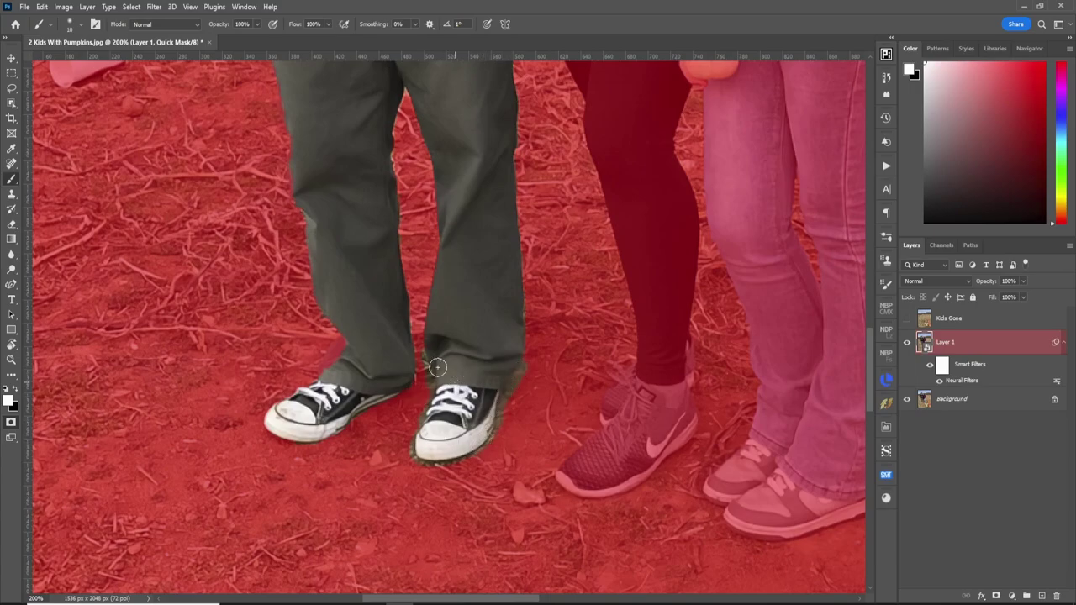
mouse_move(418, 391)
left_mouse_down()
mouse_move(317, 444)
mouse_move(289, 445)
mouse_move(299, 445)
mouse_move(267, 433)
mouse_move(267, 417)
mouse_move(326, 375)
left_mouse_up()
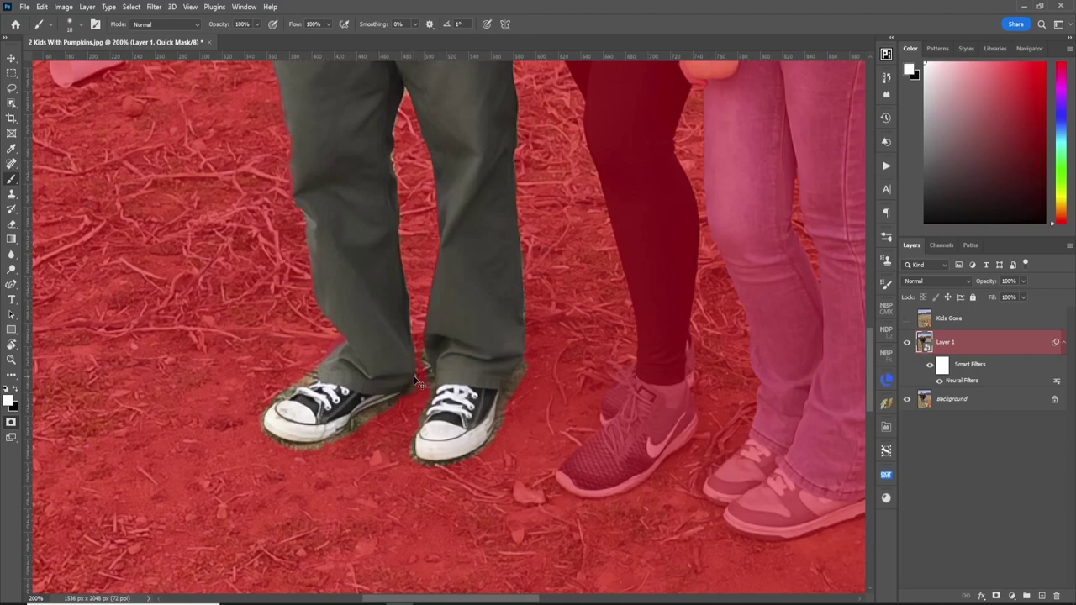
key("ctrl+0")
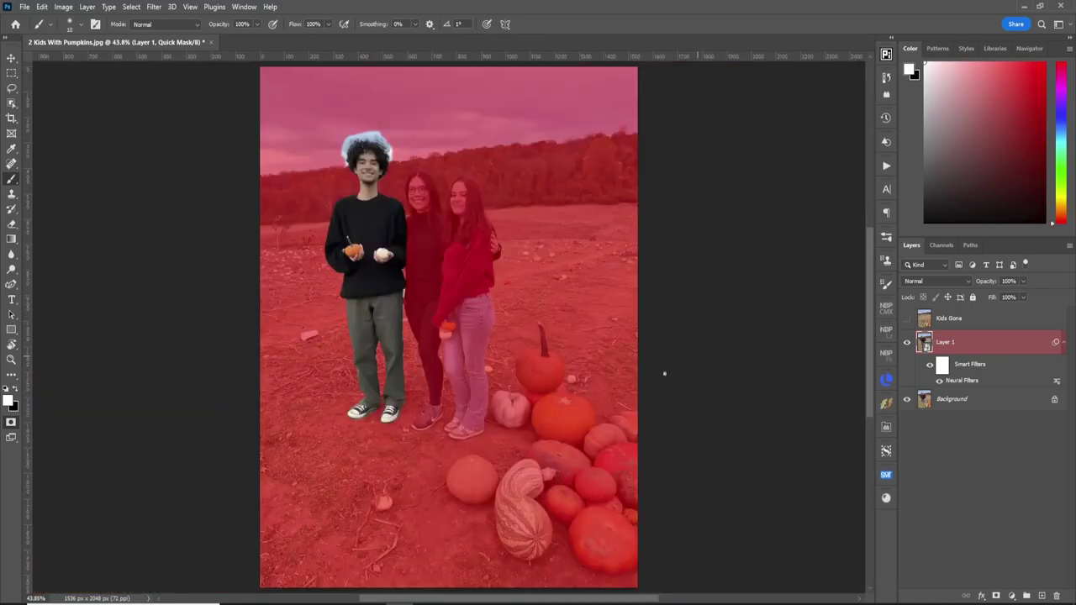
Copy the selected young man onto a new layer named 'Guy', then return to Layer 1
key("q")
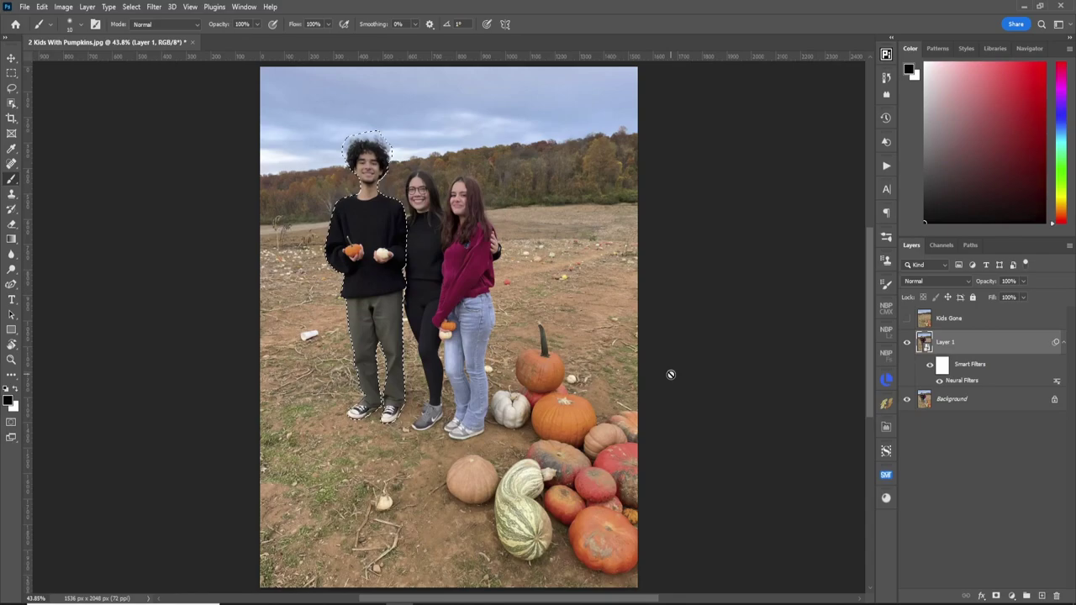
key("ctrl+j")
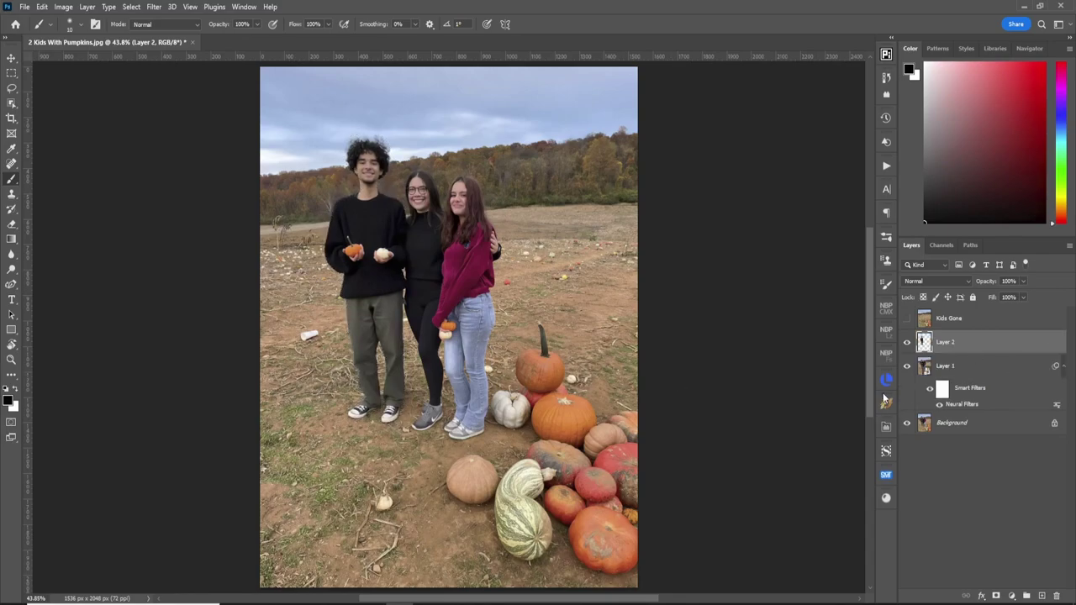
double_click(945, 342)
type("Guy")
key("Return")
left_click(926, 368)
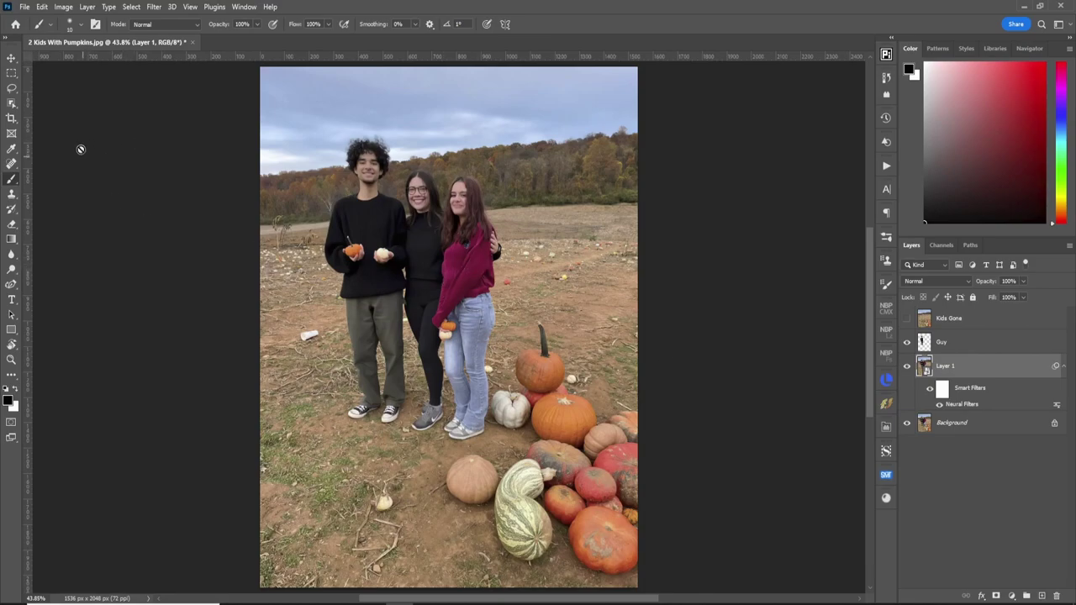
key("w")
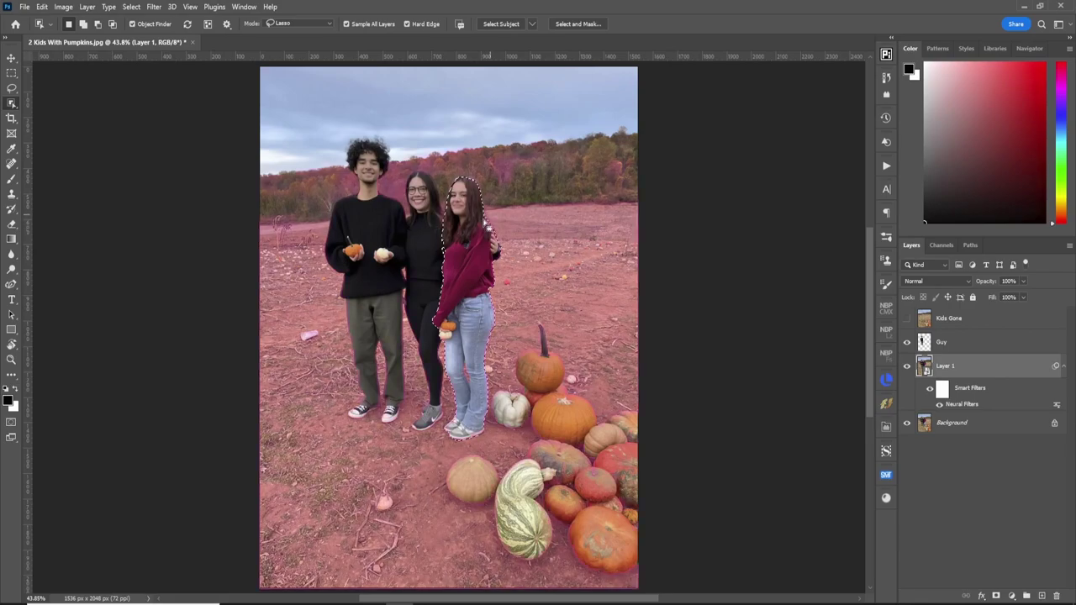
In Quick Mask, zoom onto the maroon-top girl and paint in her hair's right edge and adjacent strip
key("q")
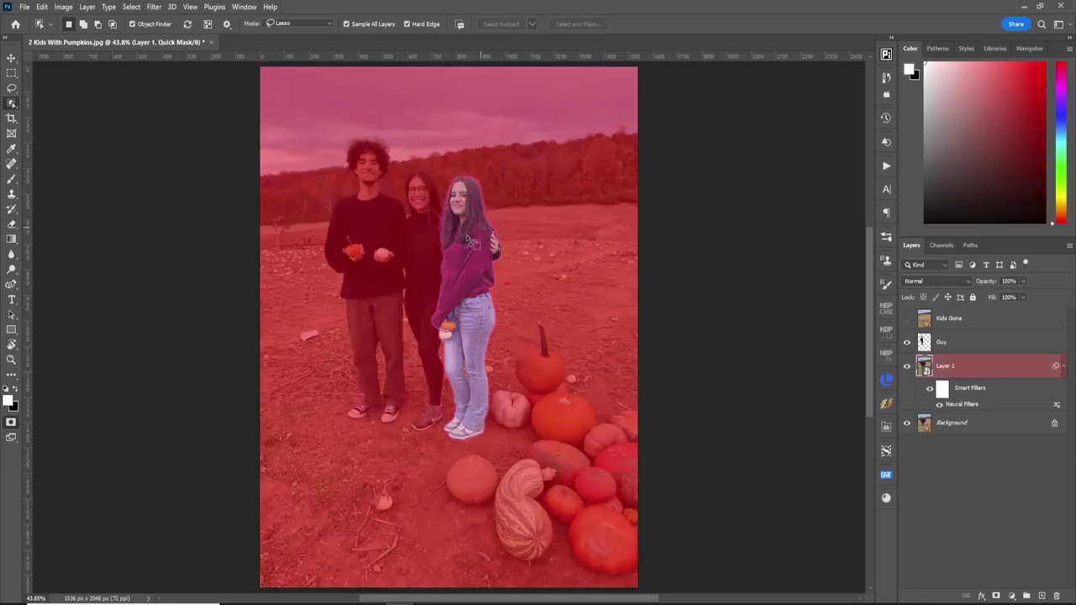
key("z")
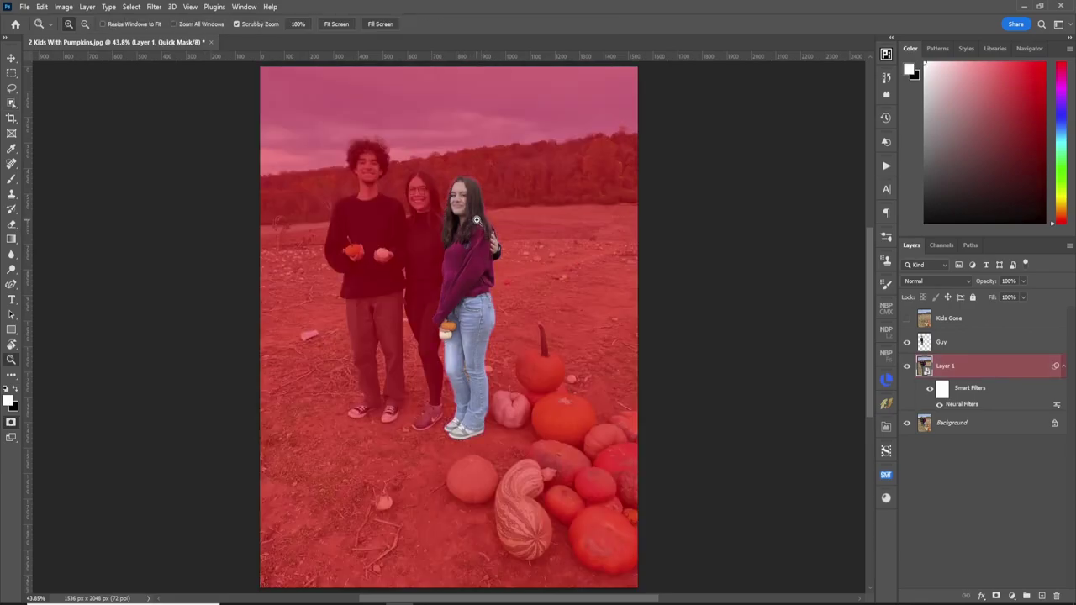
left_click_drag(476, 220, 477, 225)
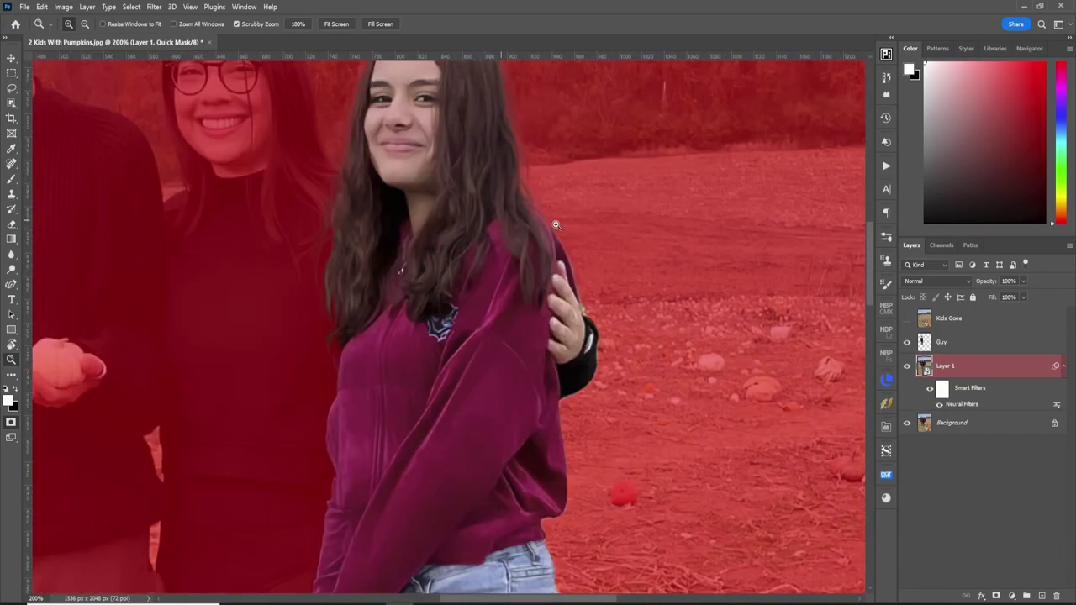
left_click_drag(869, 300, 870, 278)
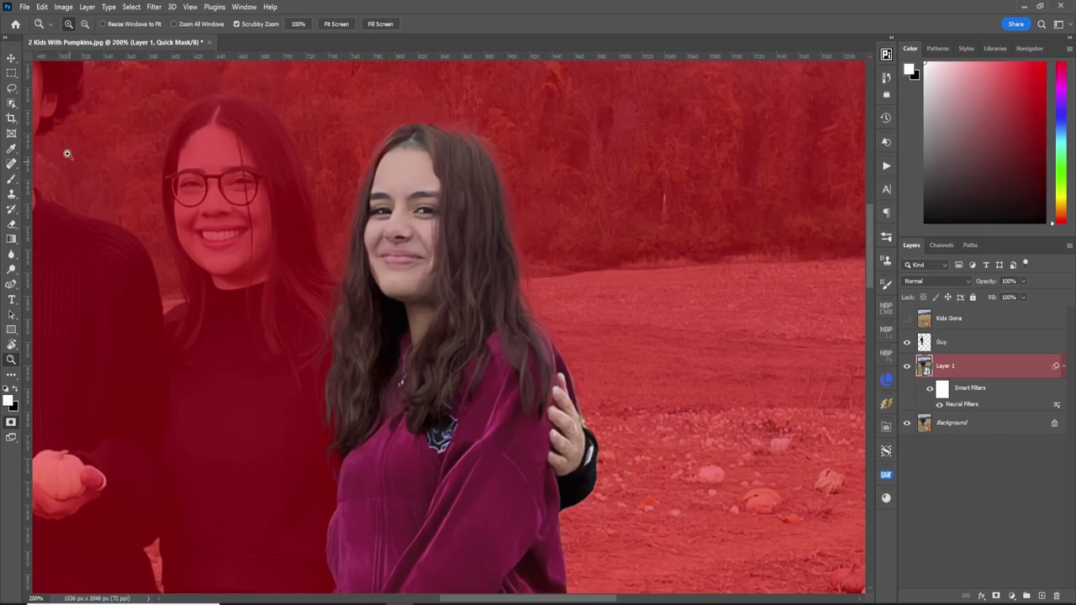
key("b")
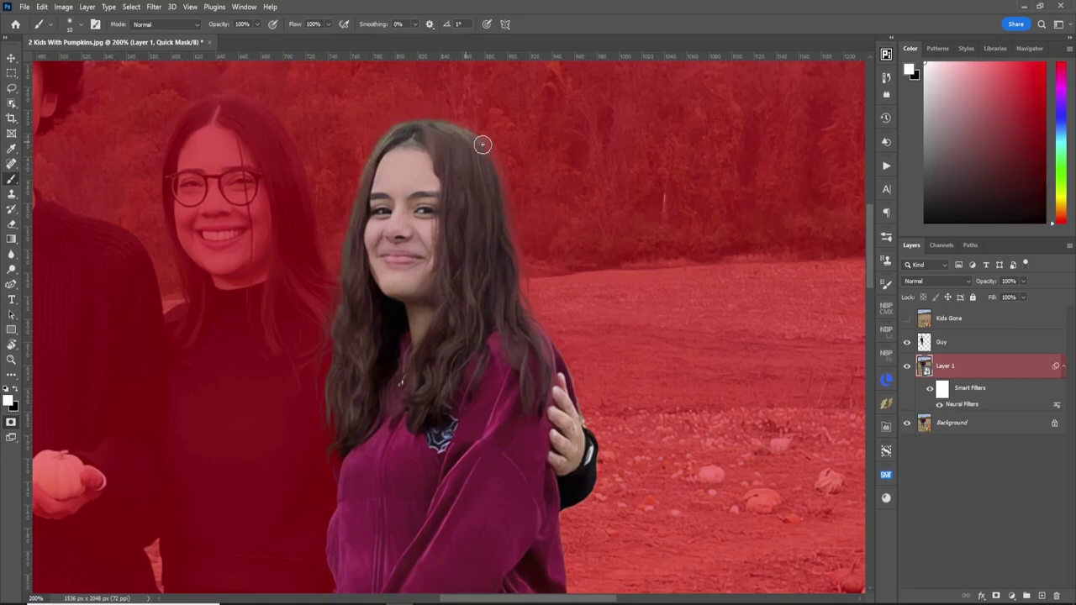
mouse_move(482, 145)
left_mouse_down()
mouse_move(499, 168)
mouse_move(509, 239)
left_mouse_up()
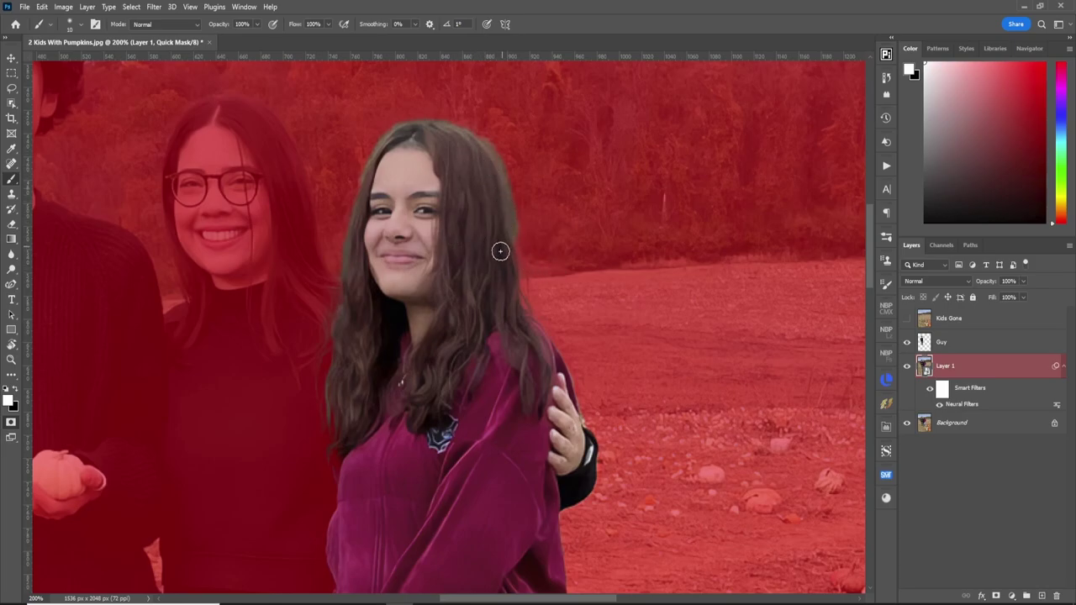
left_click_drag(522, 278, 524, 315)
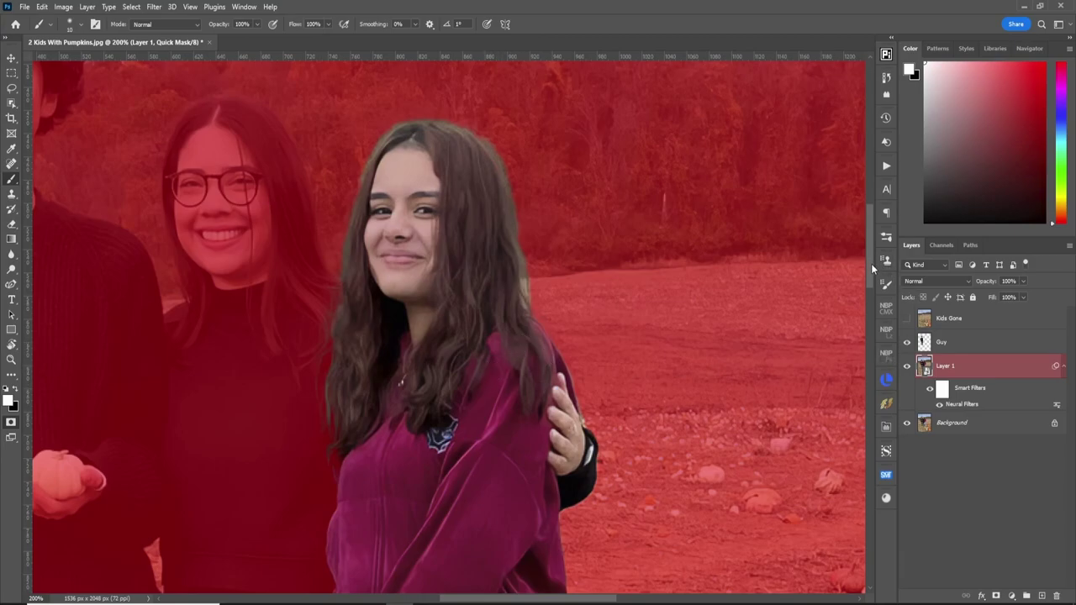
Paint black over the middle girl's dark sleeve cuff to exclude it from the mask
left_click_drag(872, 269, 883, 302)
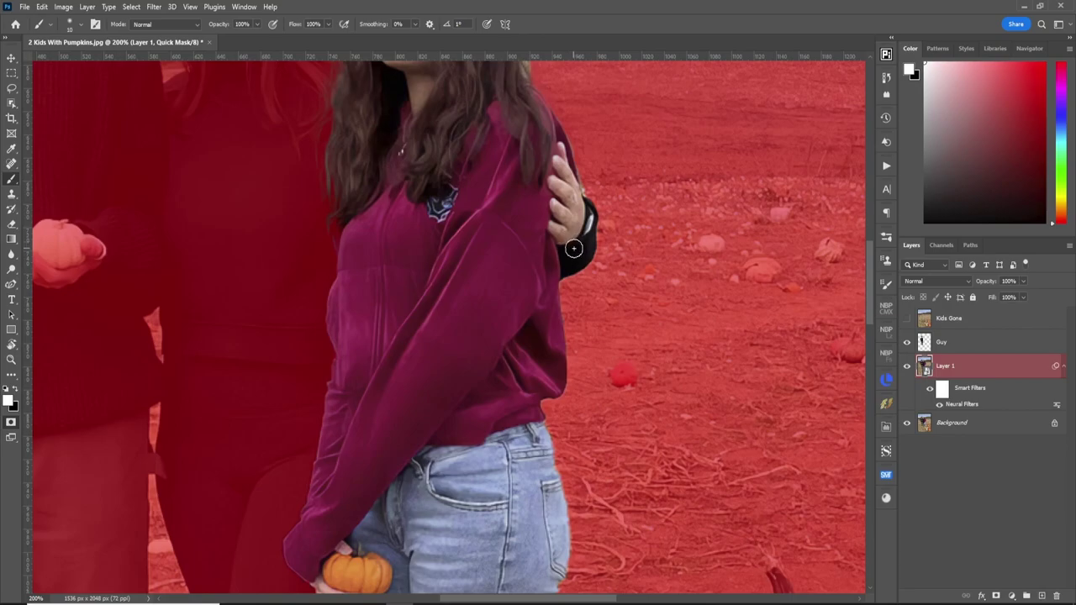
key("x")
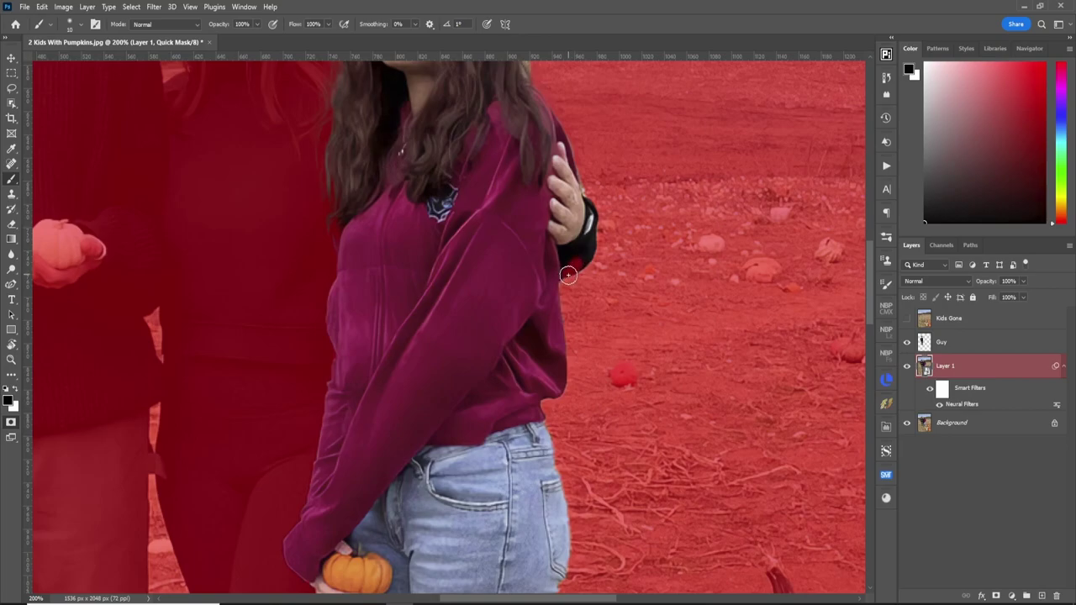
mouse_move(599, 230)
left_mouse_down()
mouse_move(580, 198)
mouse_move(580, 223)
mouse_move(589, 229)
mouse_move(598, 202)
mouse_move(596, 223)
mouse_move(581, 194)
mouse_move(585, 242)
mouse_move(570, 266)
mouse_move(563, 195)
mouse_move(570, 177)
mouse_move(576, 220)
mouse_move(565, 185)
mouse_move(576, 187)
mouse_move(561, 147)
mouse_move(589, 235)
mouse_move(575, 227)
mouse_move(576, 197)
mouse_move(596, 245)
mouse_move(567, 150)
left_mouse_up()
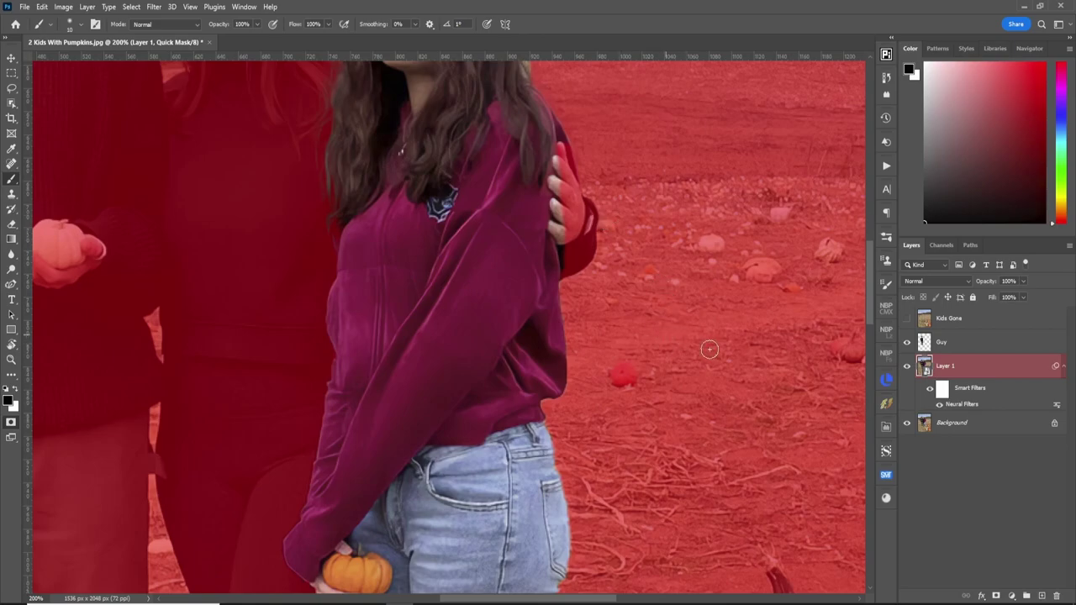
Convert the mask to a selection and copy the maroon-sweater girl onto her own new layer
key("q")
key("ctrl+0")
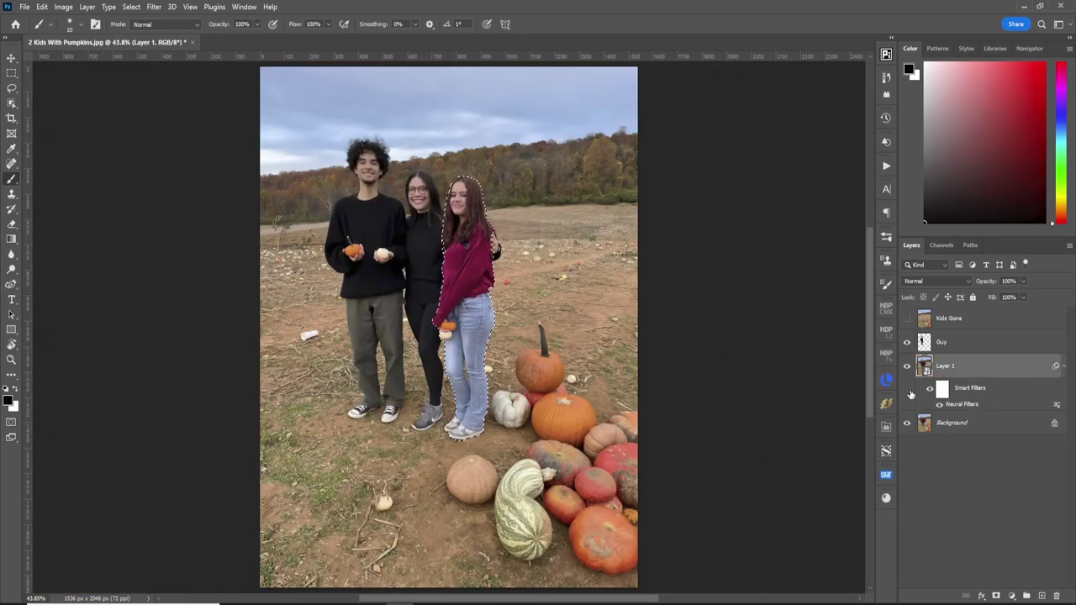
key("ctrl+j")
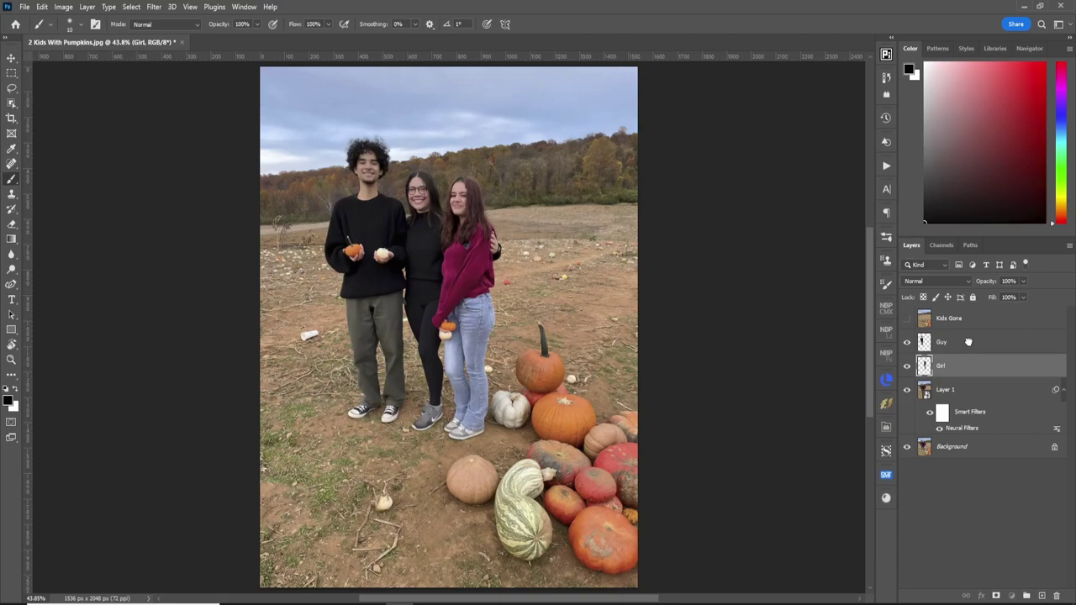
Group the Guy and Girl layers as 'Kids' and drag the group above Kids Gone
left_click(967, 343, "shift")
key("alt+l")
key("n")
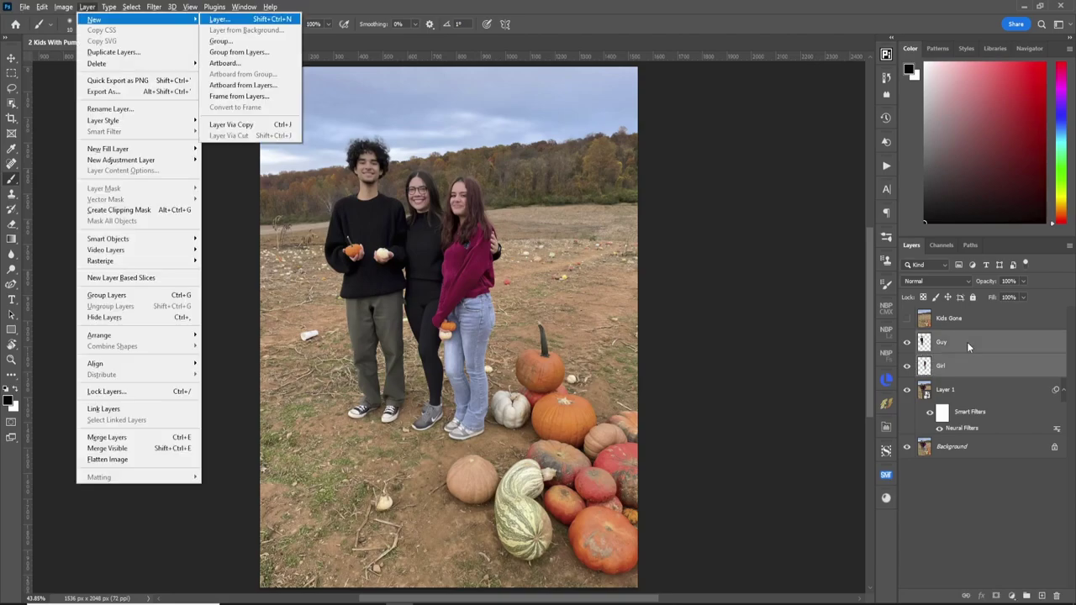
key("a")
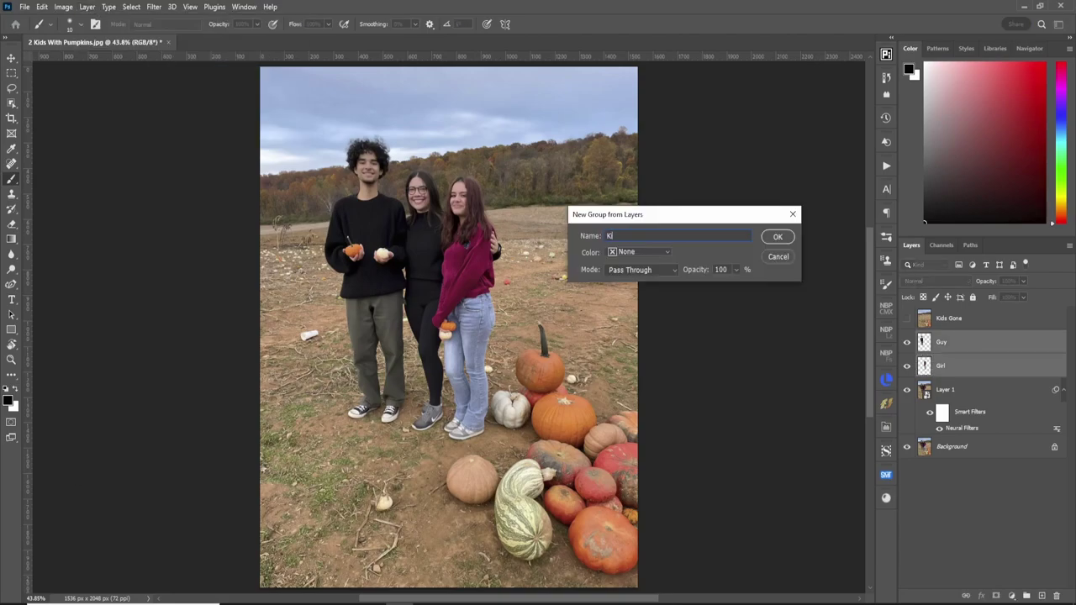
type("Kids")
key("Return")
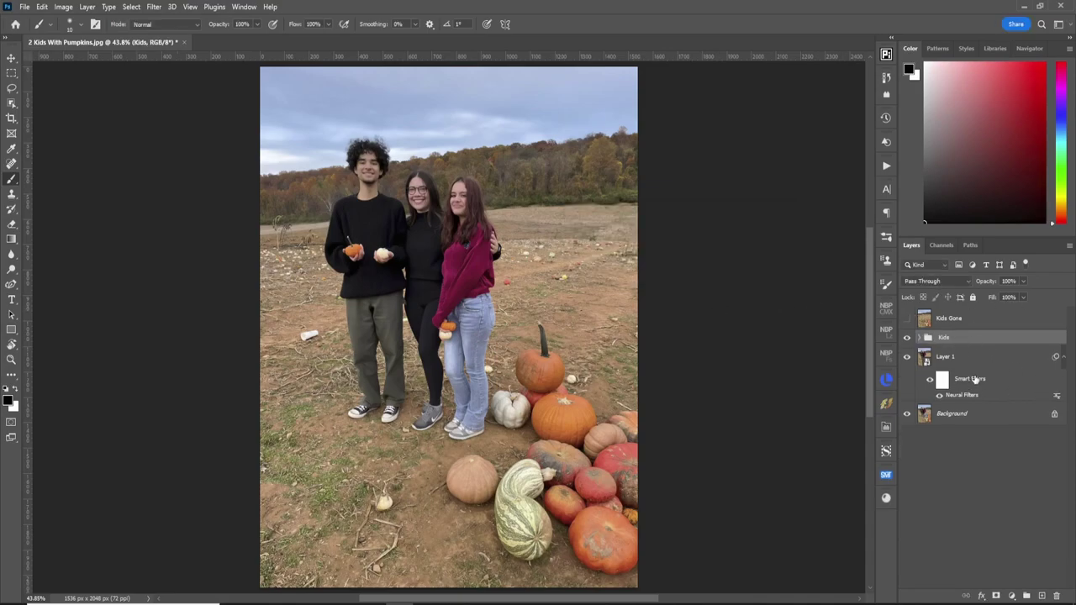
left_click_drag(989, 339, 975, 311)
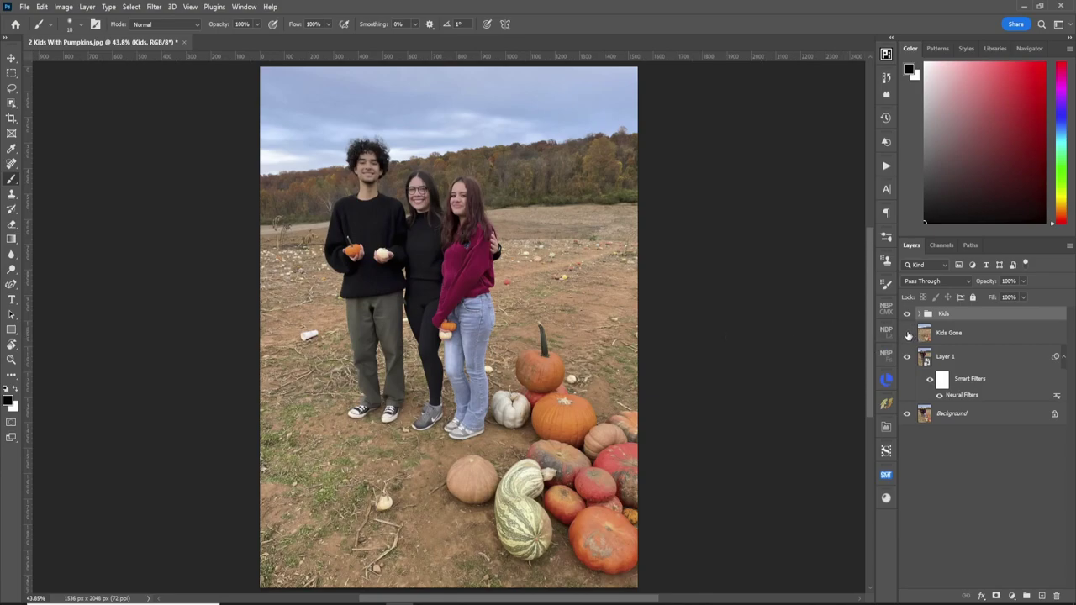
Show the Kids Gone layer and nudge the Guy layer four Shift-steps right beside the girl
left_click(907, 332)
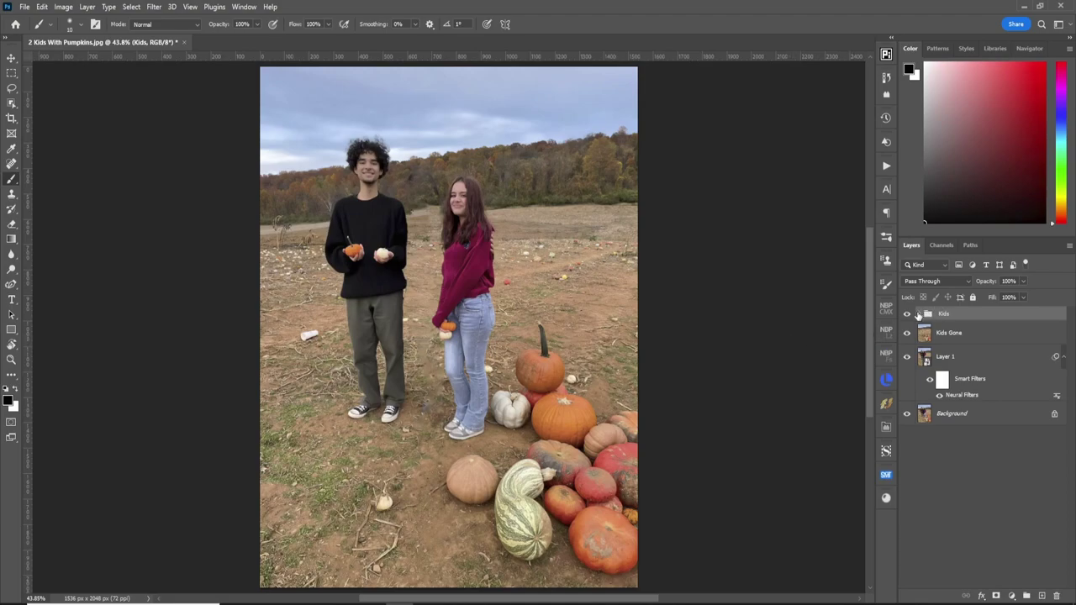
left_click(919, 314)
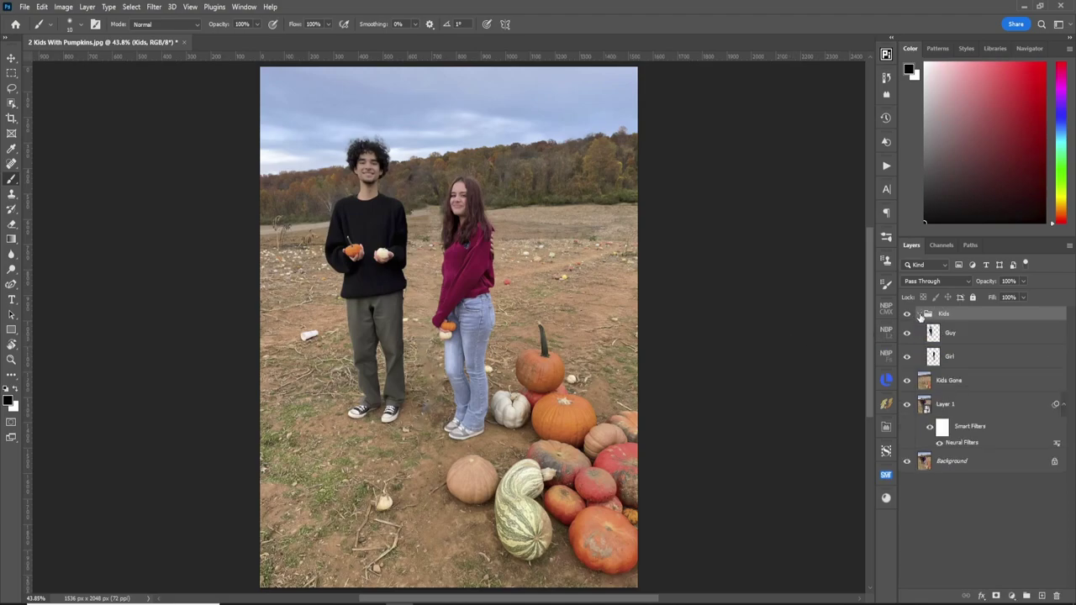
left_click(984, 337)
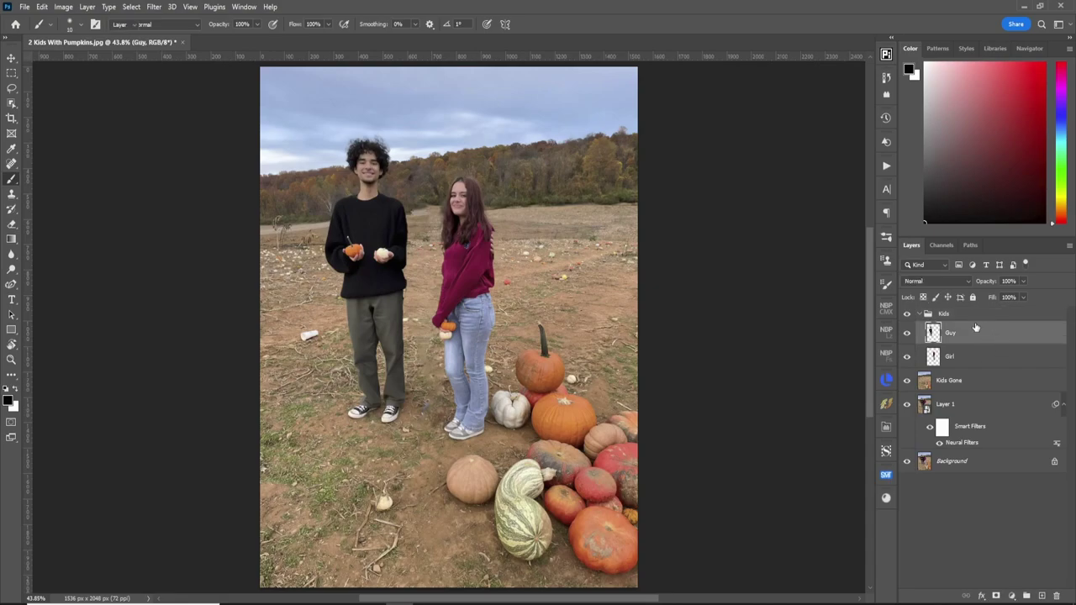
key("v")
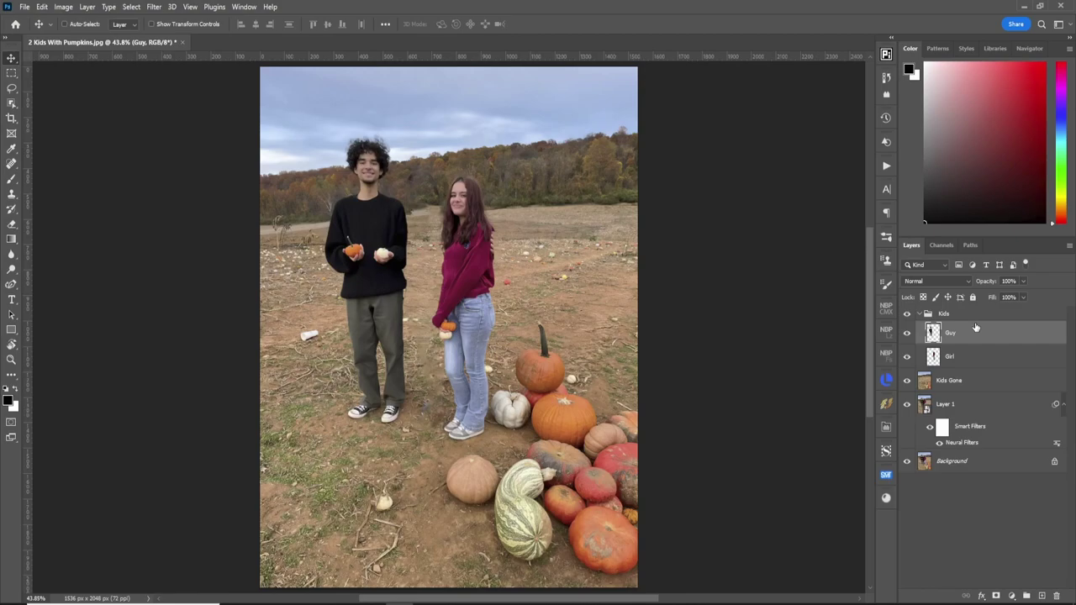
key("shift+Right")
key("shift+Right")
key("shift+Right")
key("shift+Right")
key("shift+Right")
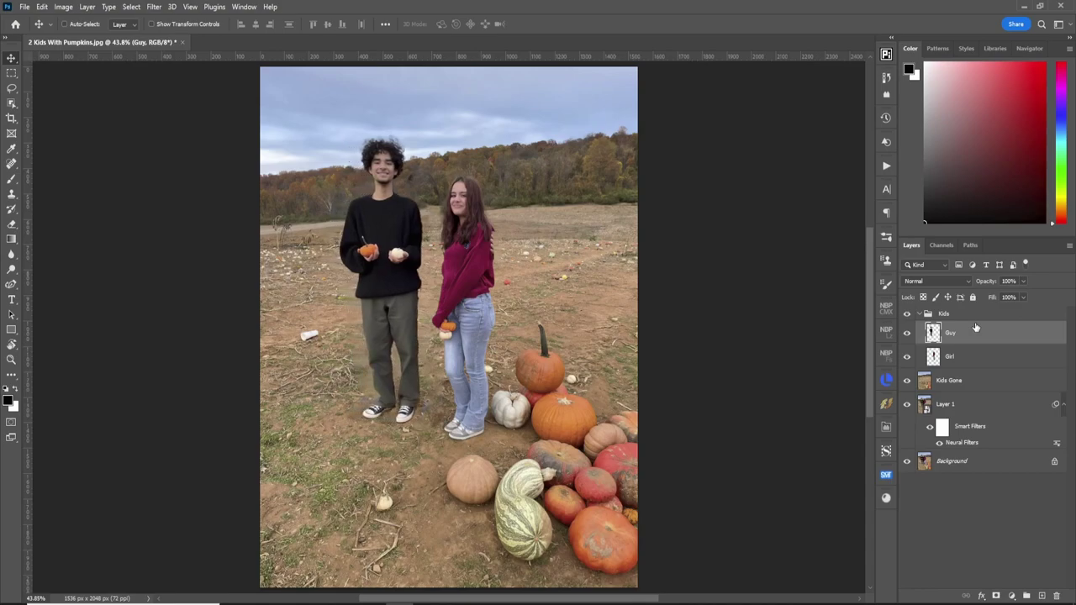
key("shift+Right")
key("shift+Right")
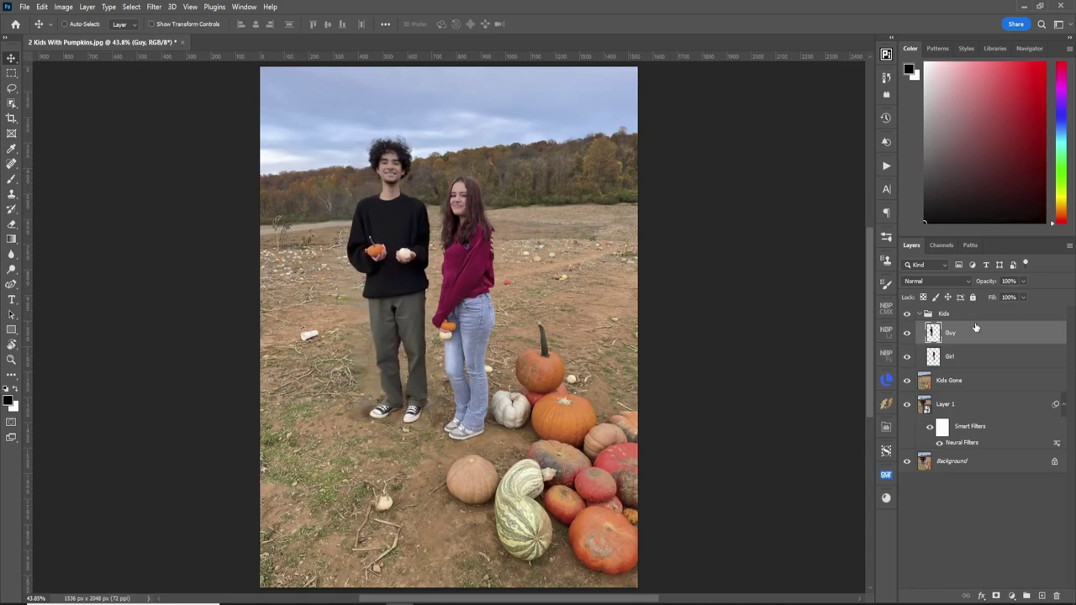
key("shift+Right")
key("shift+Right")
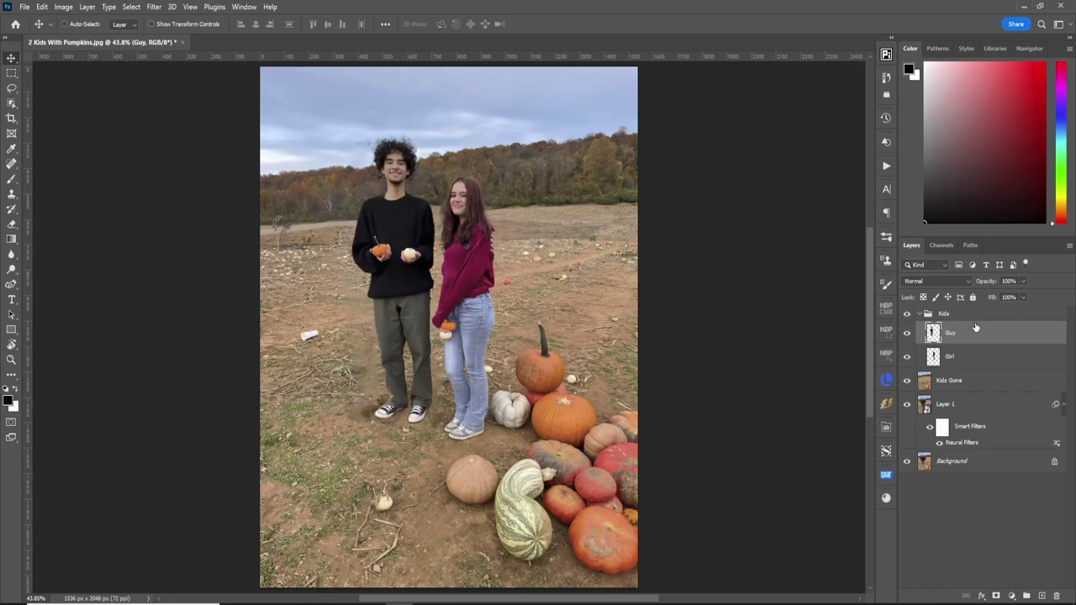
key("shift+Right")
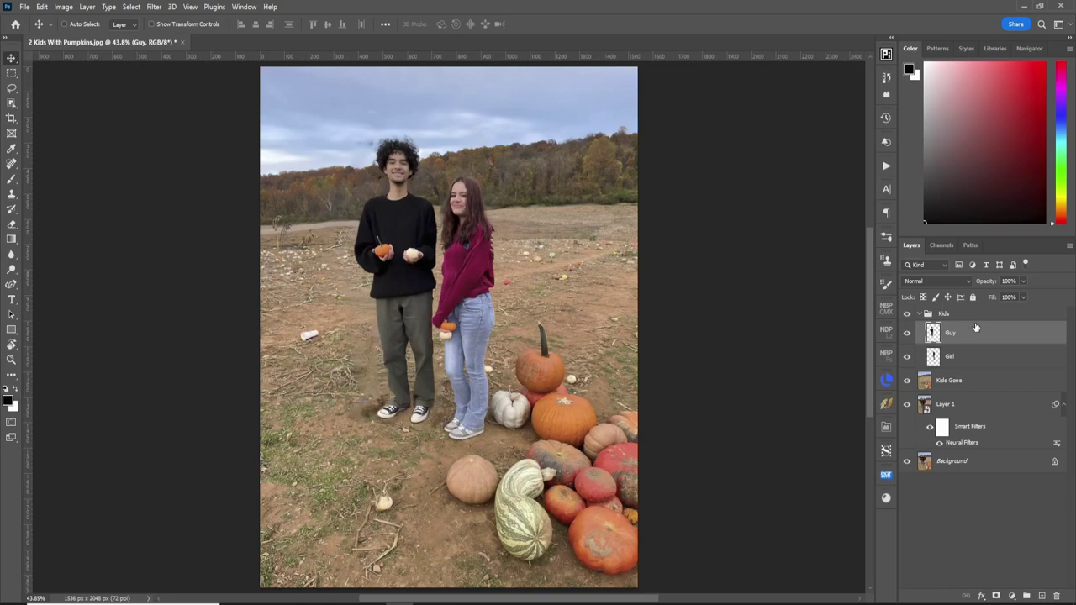
left_click(921, 313)
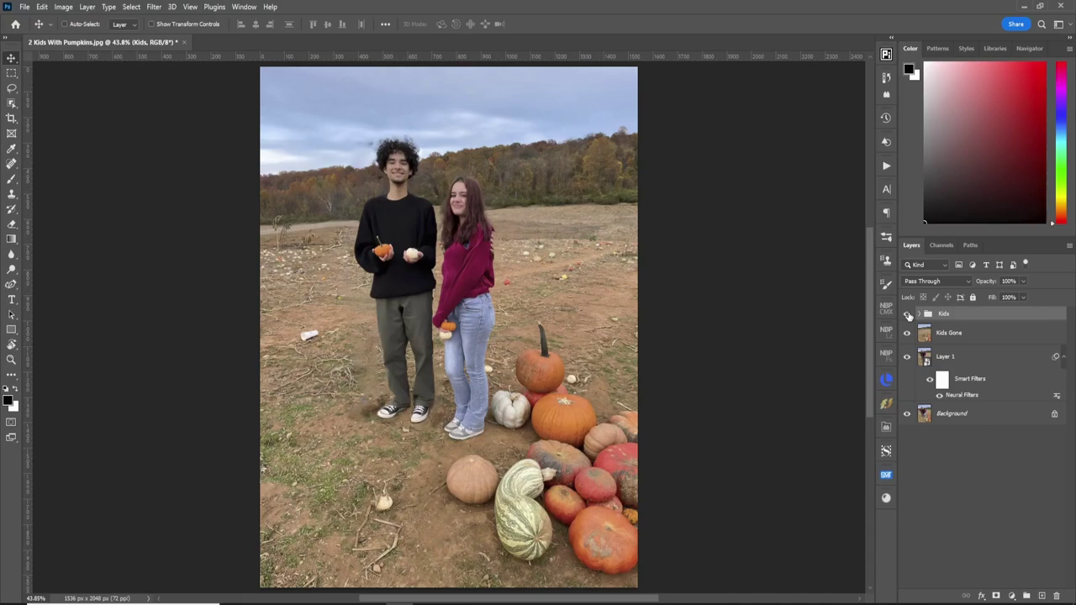
Add a new empty layer named Repairs and hide the Kids group
key("ctrl+shift+n")
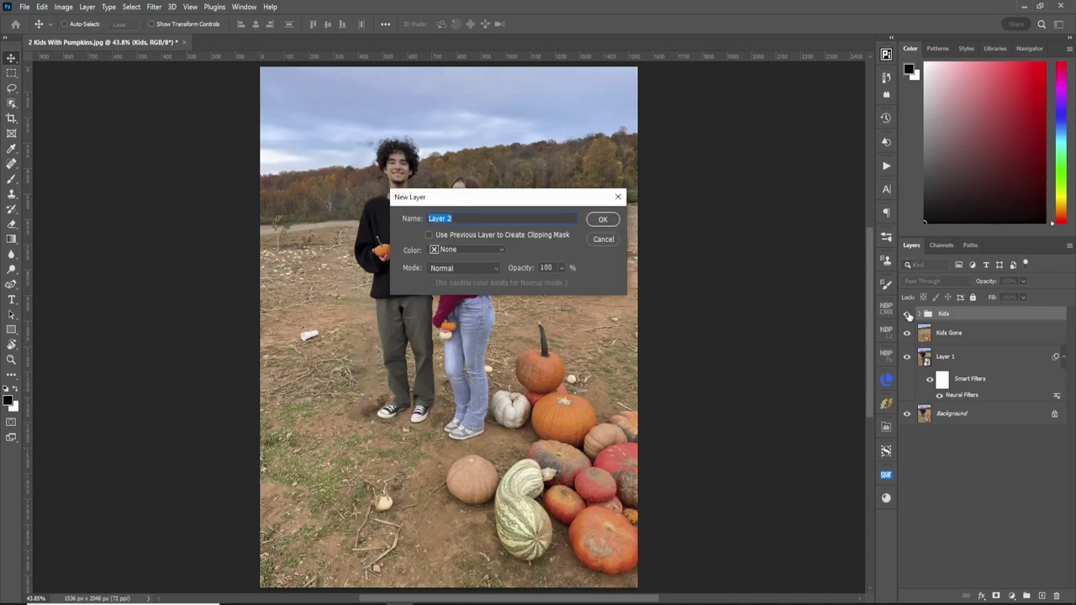
type("Repairs")
key("Return")
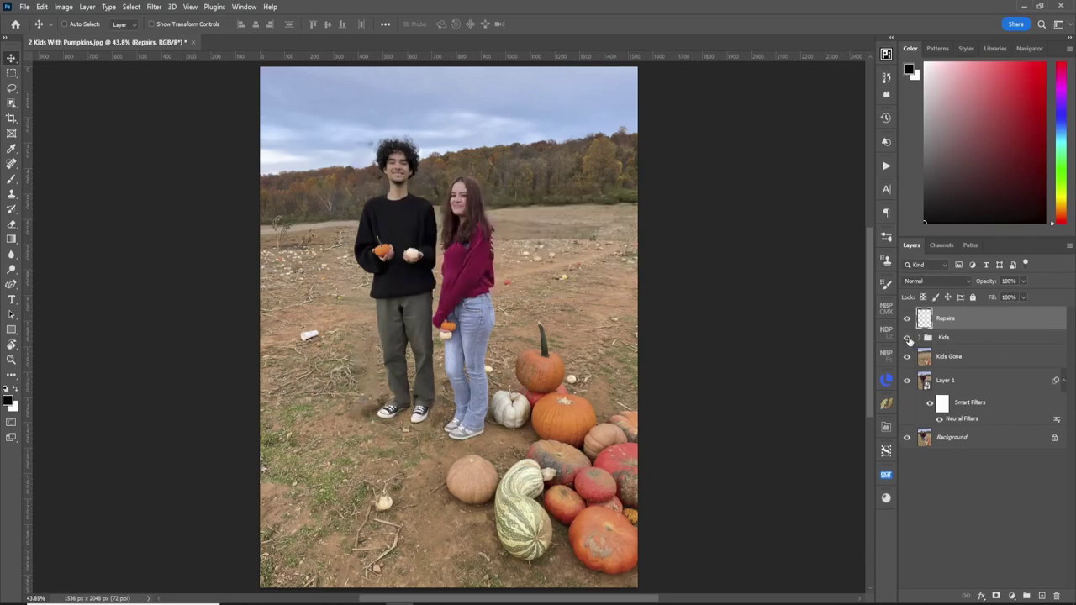
left_click(907, 338)
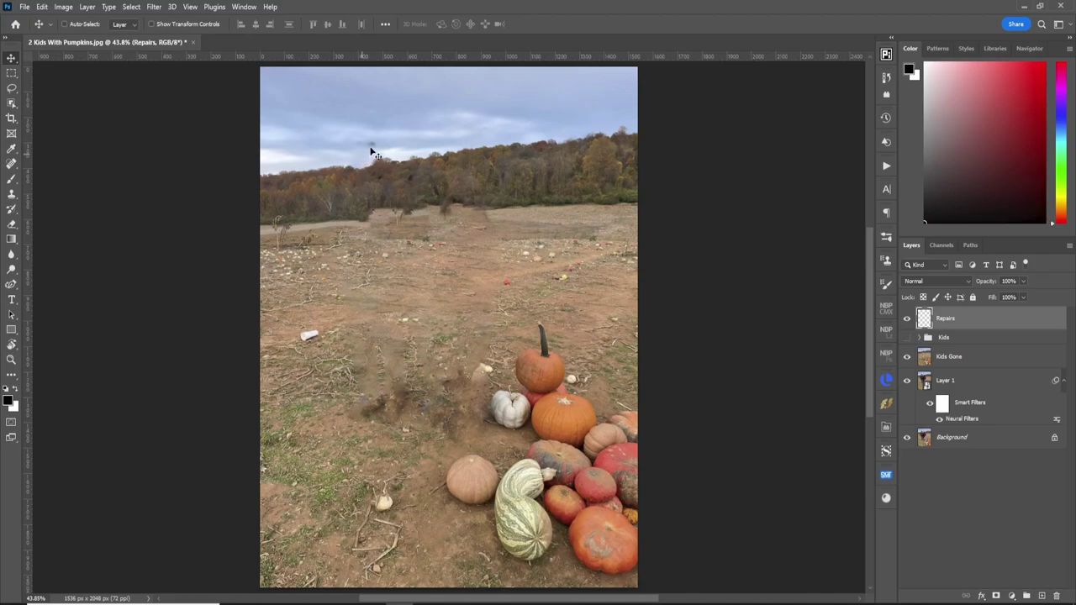
Zoom into the sky and clone clean sky over the bird specks and smudges with a 15 brush
key("z")
left_click_drag(370, 152, 381, 152)
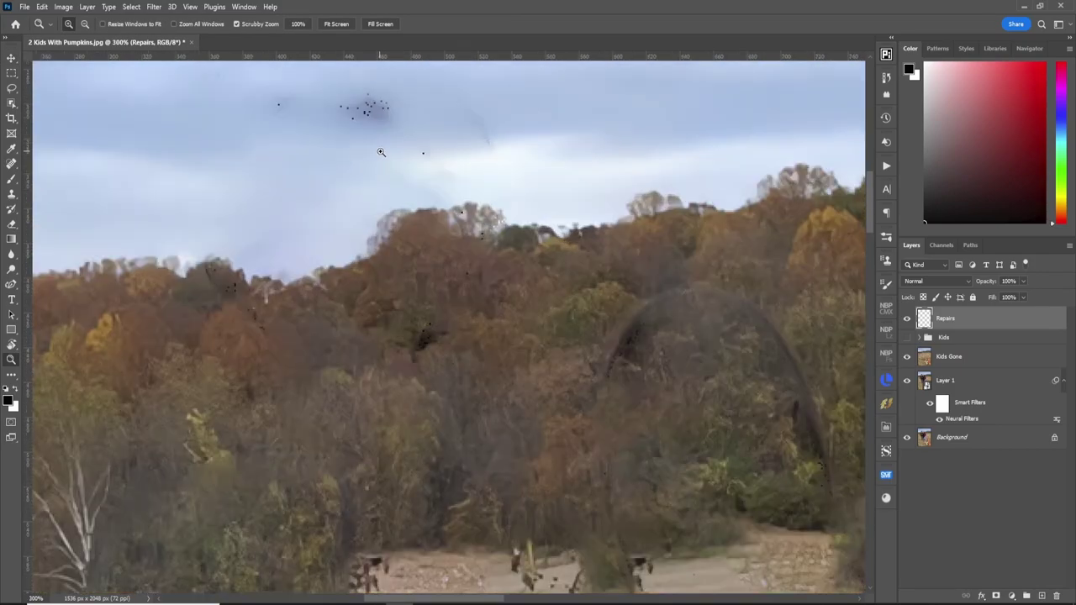
scroll(523, 224, "up", 3)
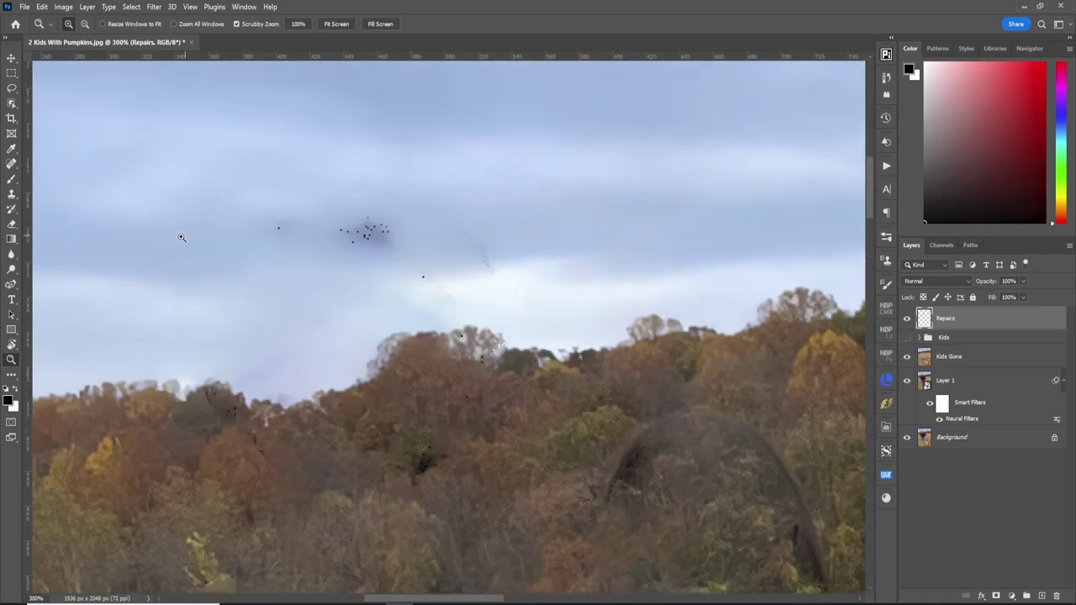
key("s")
key("bracketright")
key("bracketright")
key("bracketright")
key("bracketright")
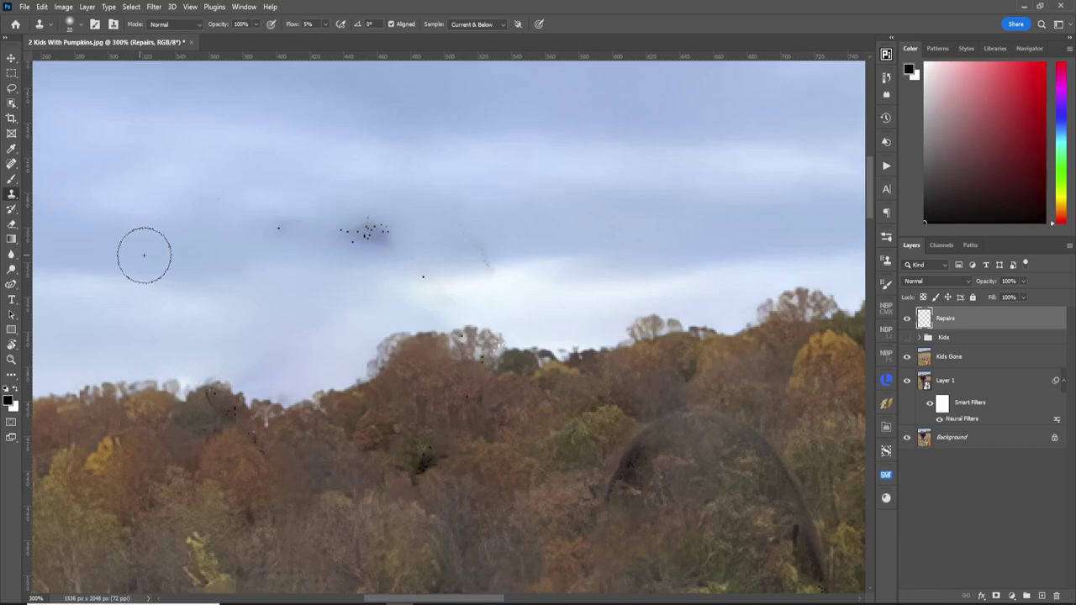
key("bracketleft")
key("alt")
left_click(102, 268, "alt")
left_click(280, 232)
mouse_move(281, 232)
left_mouse_down()
mouse_move(332, 212)
mouse_move(238, 244)
mouse_move(337, 217)
mouse_move(259, 231)
mouse_move(280, 244)
mouse_move(430, 230)
mouse_move(281, 249)
mouse_move(389, 226)
mouse_move(320, 256)
mouse_move(407, 216)
mouse_move(288, 244)
mouse_move(419, 224)
mouse_move(314, 255)
mouse_move(305, 236)
mouse_move(417, 210)
mouse_move(300, 240)
mouse_move(404, 228)
mouse_move(292, 256)
mouse_move(412, 228)
mouse_move(315, 242)
mouse_move(360, 266)
mouse_move(449, 272)
mouse_move(374, 285)
mouse_move(358, 282)
mouse_move(453, 271)
mouse_move(369, 283)
mouse_move(430, 276)
mouse_move(366, 281)
mouse_move(347, 266)
mouse_move(445, 242)
mouse_move(313, 263)
mouse_move(527, 256)
mouse_move(439, 276)
mouse_move(432, 267)
mouse_move(527, 251)
mouse_move(410, 253)
mouse_move(402, 241)
mouse_move(474, 225)
mouse_move(434, 230)
mouse_move(464, 228)
mouse_move(450, 216)
mouse_move(432, 223)
mouse_move(493, 252)
mouse_move(466, 215)
mouse_move(491, 271)
mouse_move(398, 271)
mouse_move(419, 276)
mouse_move(337, 249)
mouse_move(425, 240)
left_mouse_up()
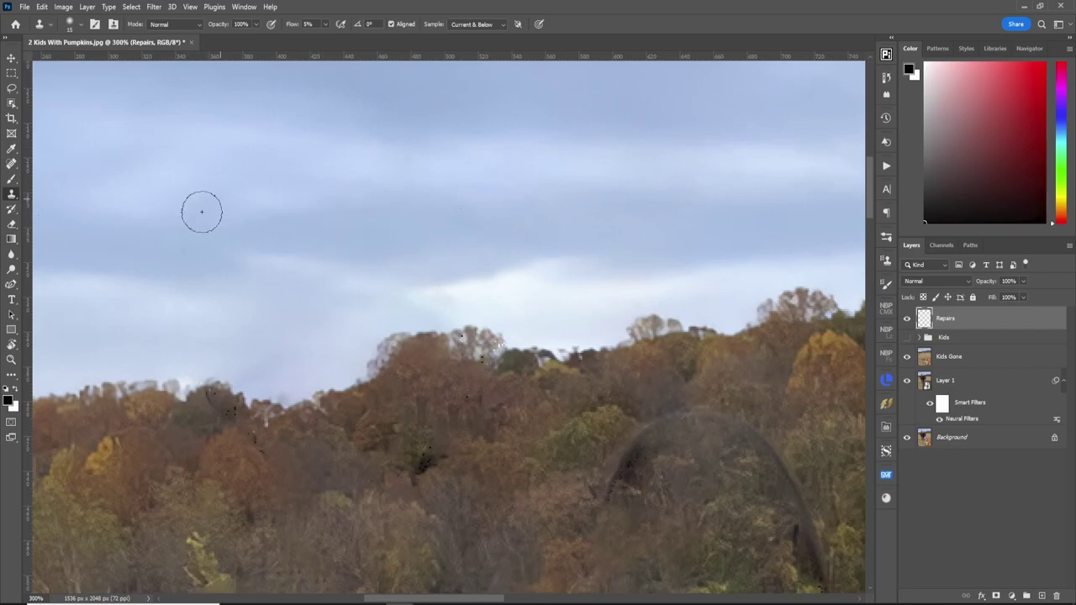
mouse_move(213, 196)
left_mouse_down()
mouse_move(315, 205)
mouse_move(222, 227)
mouse_move(498, 230)
mouse_move(446, 263)
mouse_move(437, 282)
mouse_move(480, 288)
mouse_move(397, 305)
mouse_move(499, 252)
left_mouse_up()
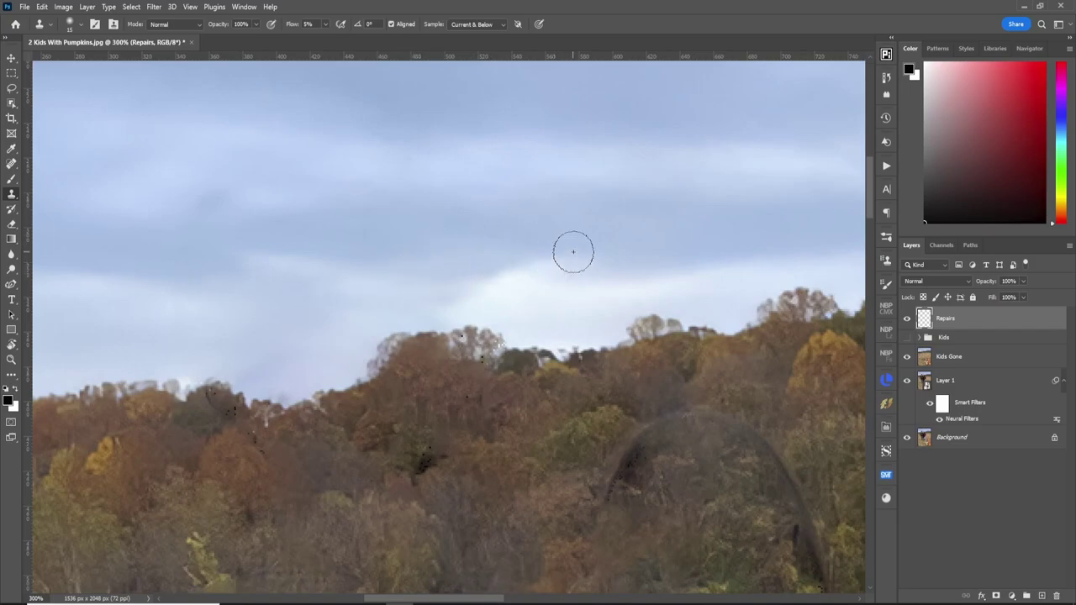
left_click(511, 326)
Shrink the clone brush to 9 and clone clean foliage over the treeline's dark specks
key("bracketleft")
key("bracketleft")
mouse_move(260, 456)
left_mouse_down()
mouse_move(243, 439)
mouse_move(261, 441)
mouse_move(260, 459)
mouse_move(230, 435)
mouse_move(257, 439)
mouse_move(234, 427)
mouse_move(230, 408)
mouse_move(226, 439)
mouse_move(253, 432)
mouse_move(224, 442)
mouse_move(237, 442)
left_mouse_up()
left_click_drag(211, 396, 210, 398)
left_click_drag(226, 436, 244, 441)
mouse_move(428, 462)
left_mouse_down()
mouse_move(405, 478)
mouse_move(427, 446)
mouse_move(415, 470)
mouse_move(438, 457)
mouse_move(421, 473)
mouse_move(442, 439)
mouse_move(409, 474)
left_mouse_up()
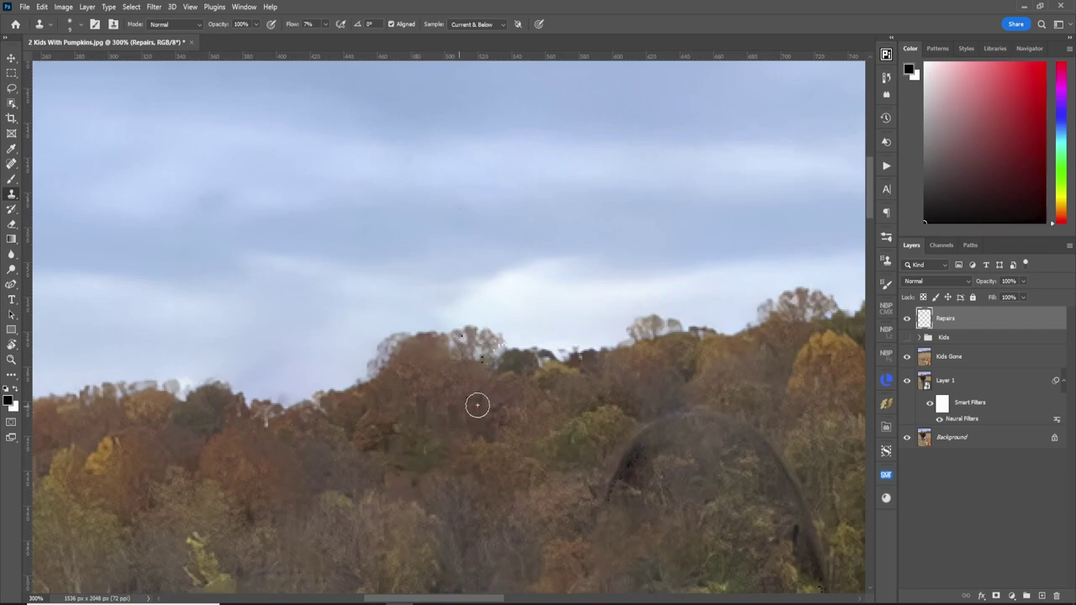
left_click(440, 384, "alt")
left_click_drag(471, 392, 471, 401)
left_click(474, 377, "alt")
mouse_move(480, 368)
left_mouse_down()
mouse_move(458, 341)
mouse_move(466, 334)
mouse_move(454, 341)
mouse_move(469, 334)
mouse_move(467, 344)
mouse_move(496, 354)
mouse_move(486, 353)
mouse_move(497, 345)
mouse_move(470, 371)
left_mouse_up()
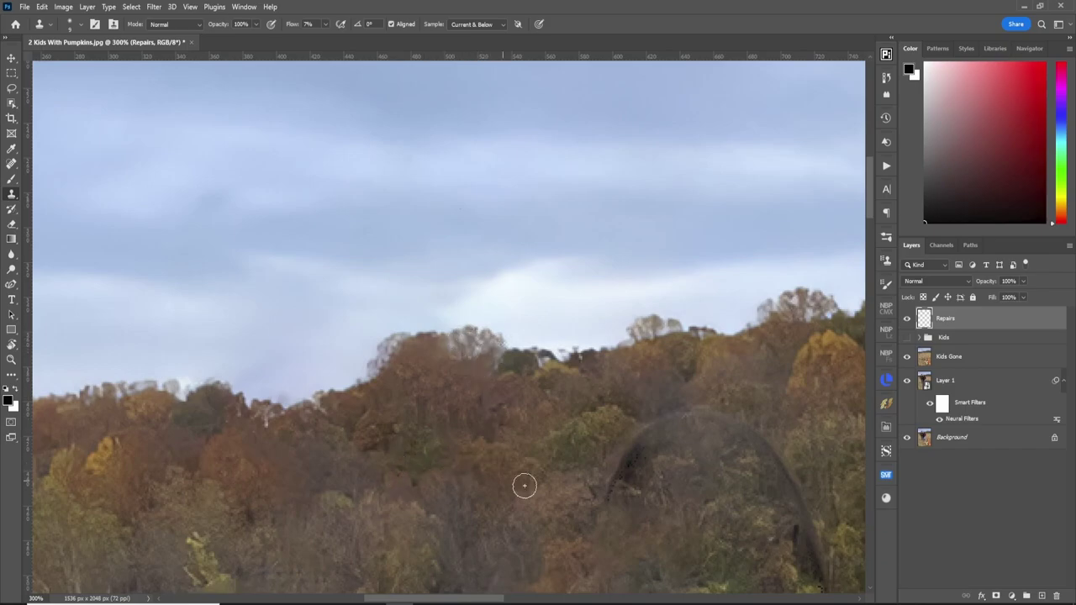
Fit the photo, show the Kids group, move Repairs beneath it, and expand the group
key("ctrl+0")
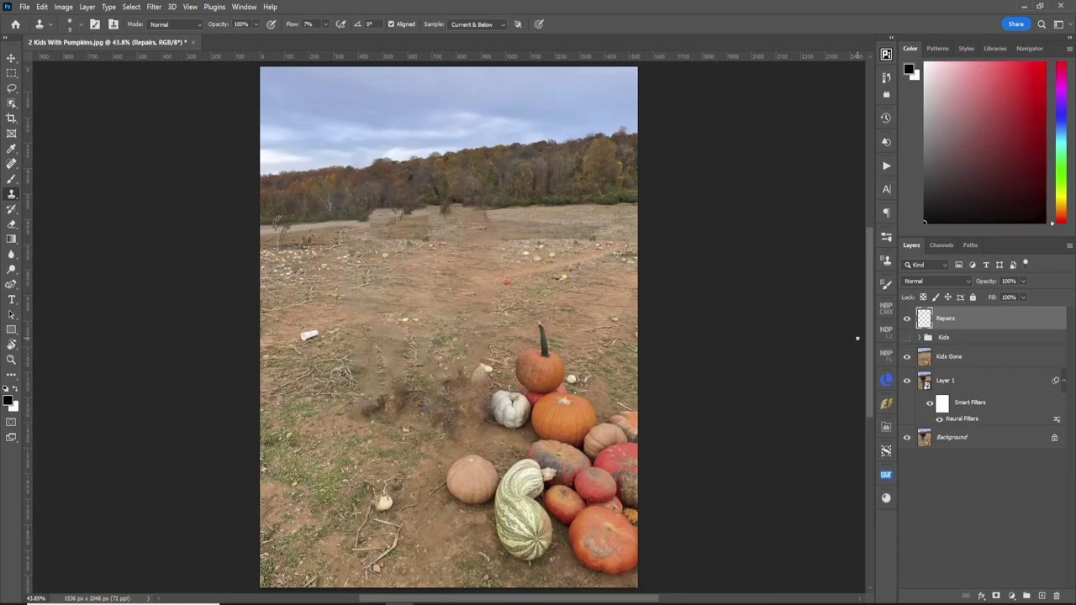
left_click(907, 338)
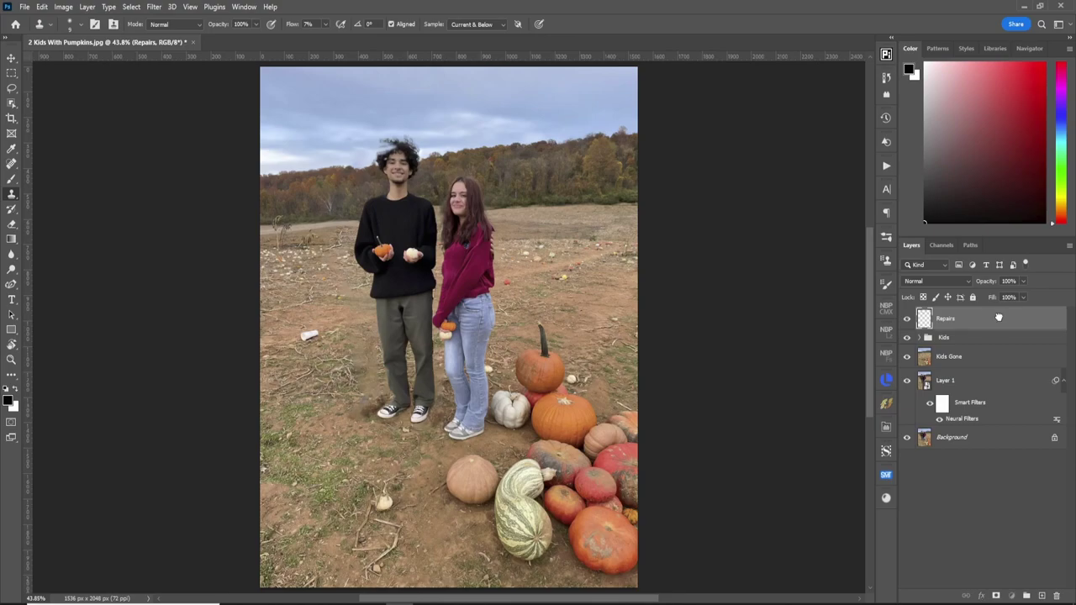
left_click_drag(999, 317, 981, 345)
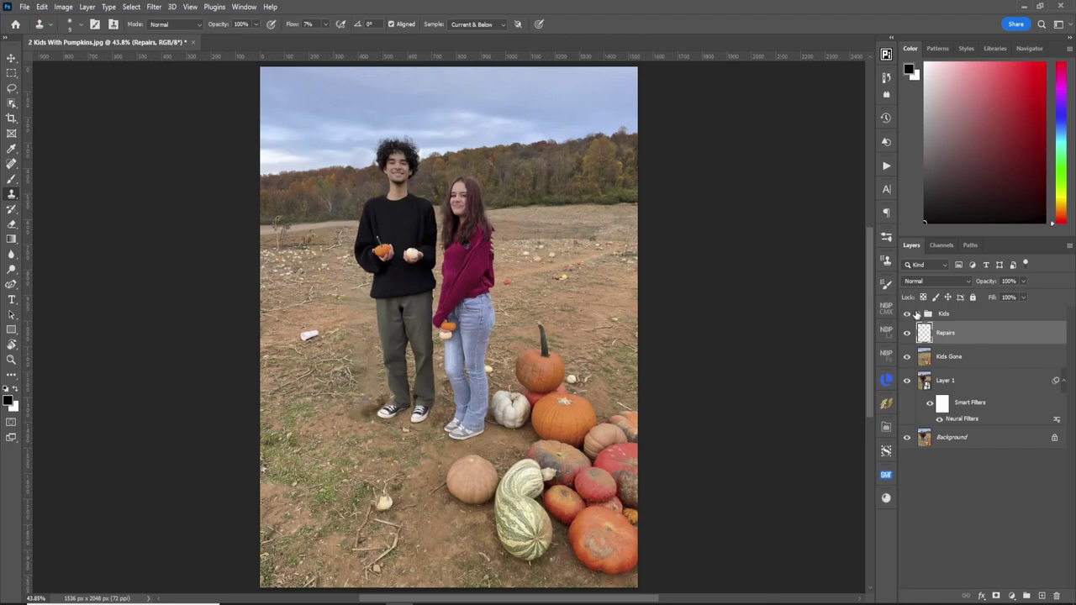
left_click(919, 314)
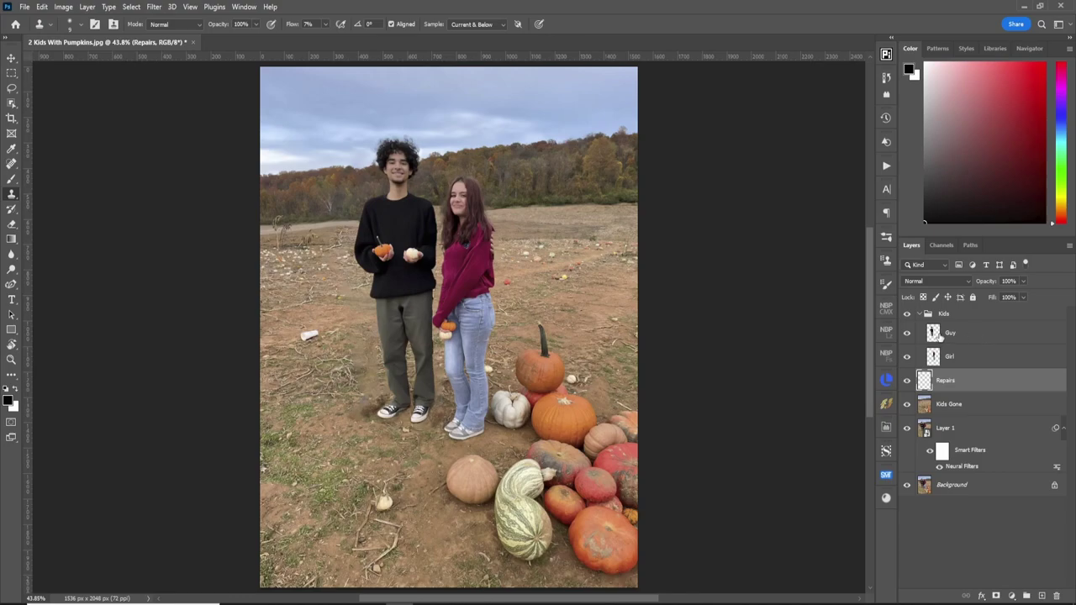
Load the guy's outline as a selection, set clone Flow to 25%, and invert the selection
left_click(933, 333, "ctrl")
key("ctrl+plus")
key("ctrl+plus")
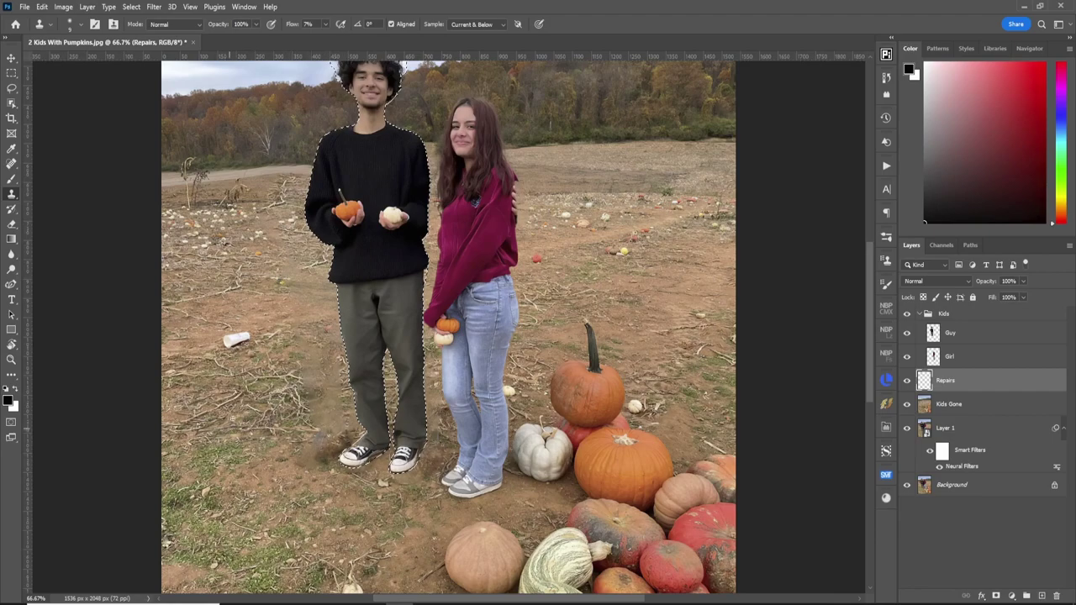
double_click(312, 24)
type("25")
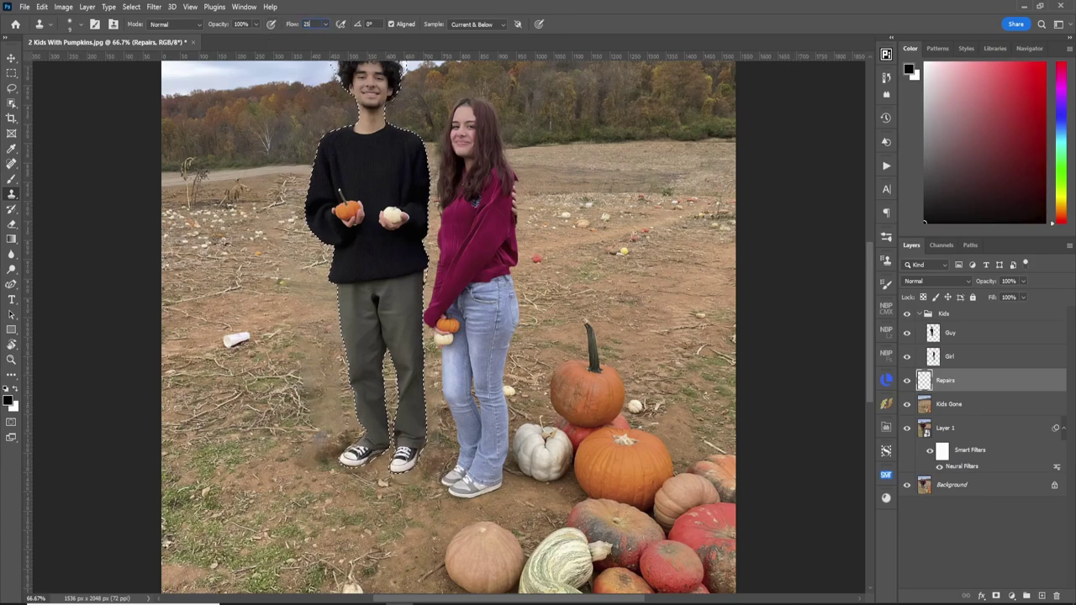
key("Return")
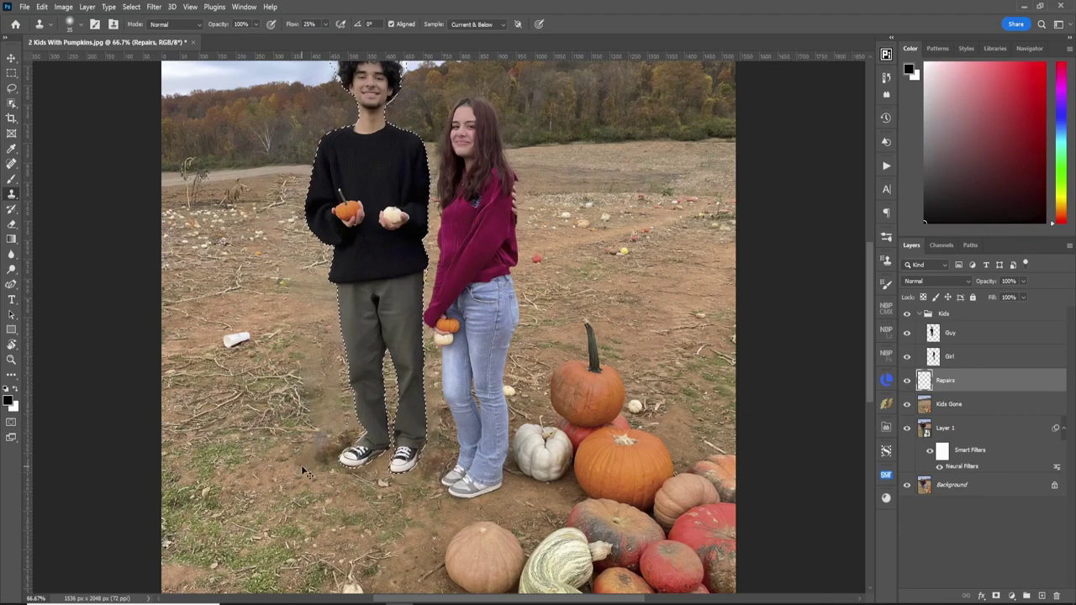
key("ctrl+shift+i")
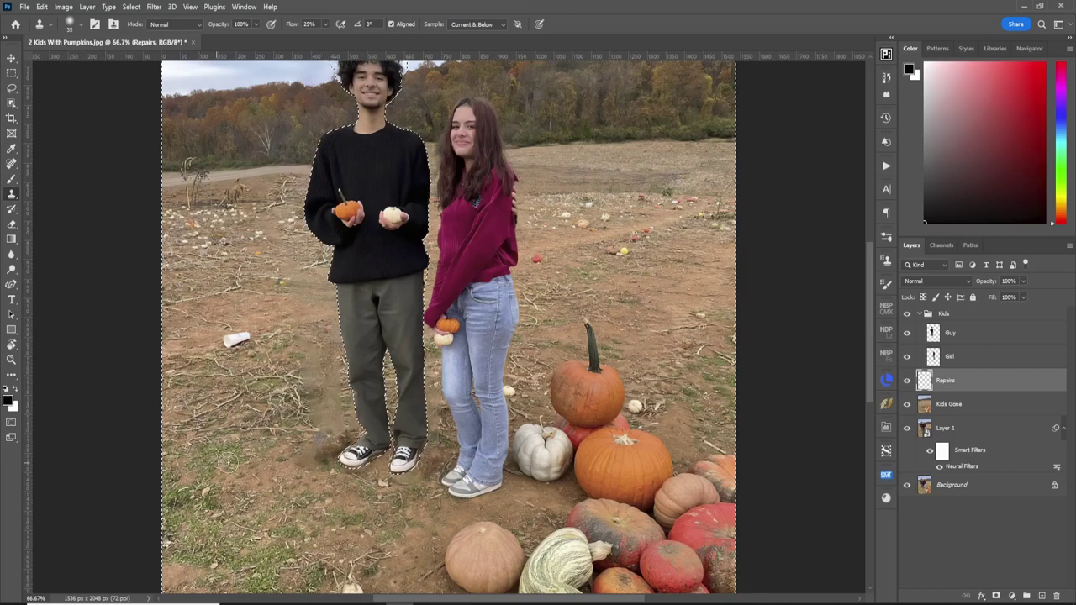
Clone ground texture over the white cup and the debris near the guy's feet
left_click(308, 400)
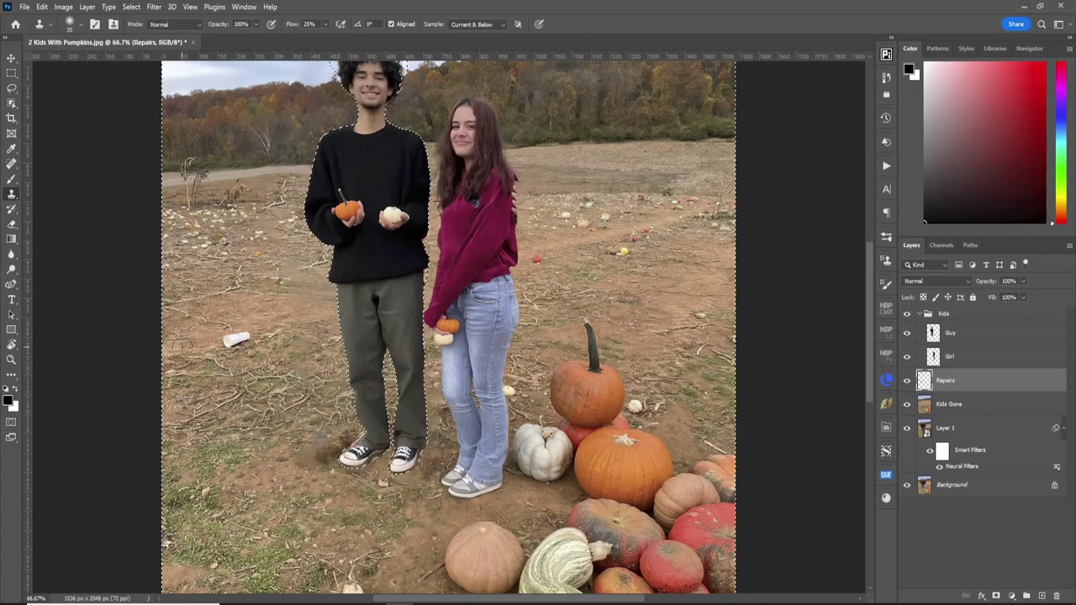
mouse_move(205, 342)
left_mouse_down()
mouse_move(252, 340)
mouse_move(261, 322)
mouse_move(202, 336)
mouse_move(245, 335)
left_mouse_up()
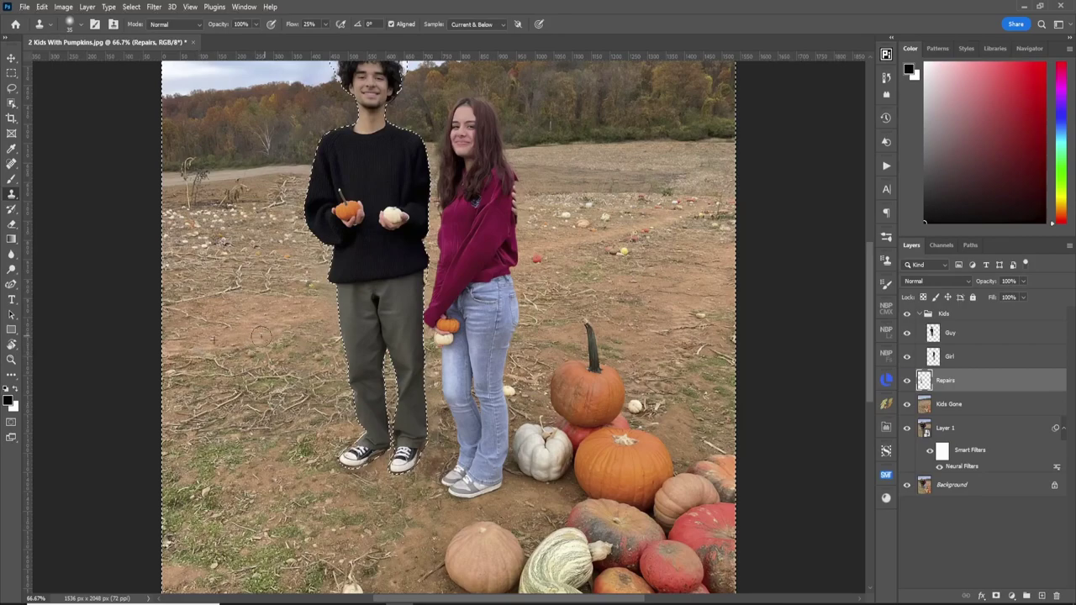
key("j")
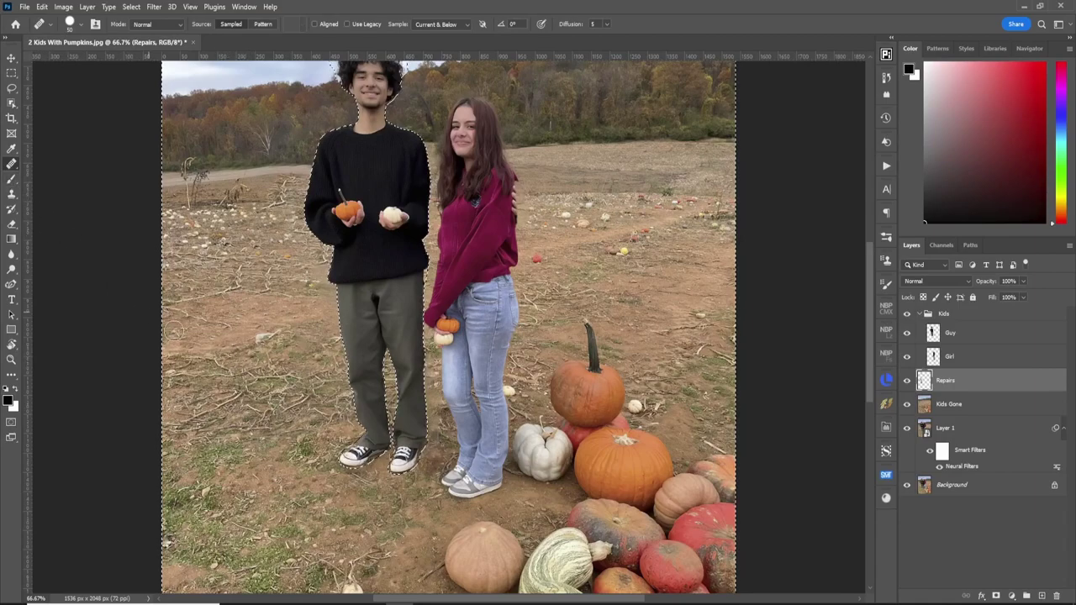
key("s")
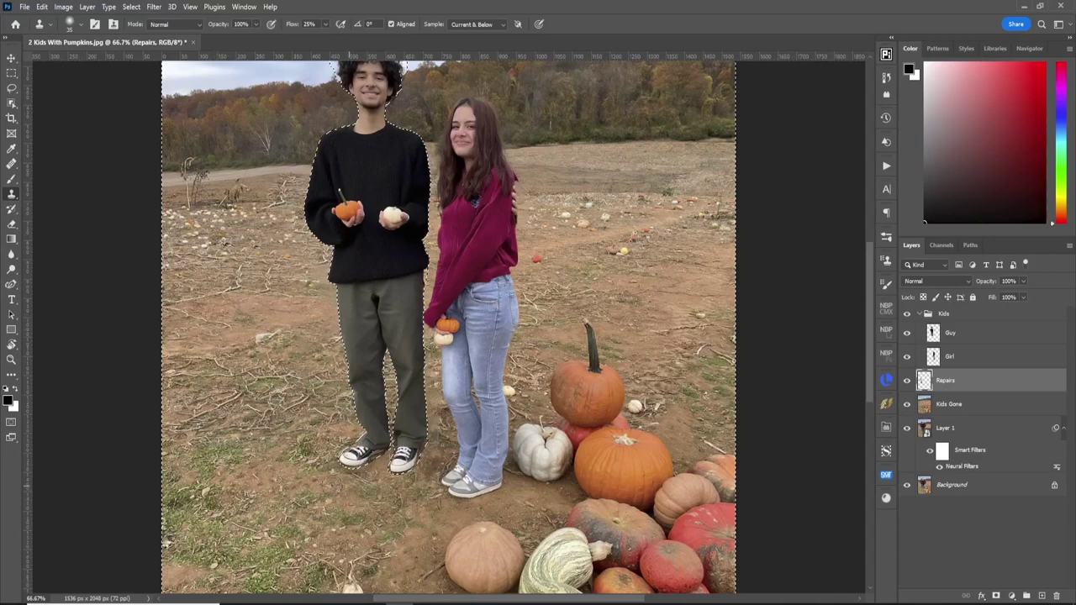
left_click_drag(268, 333, 272, 332)
Zoom close on the guy's shoes and clone dirt over the ground left of the jeans
key("z")
left_click_drag(433, 439, 432, 440)
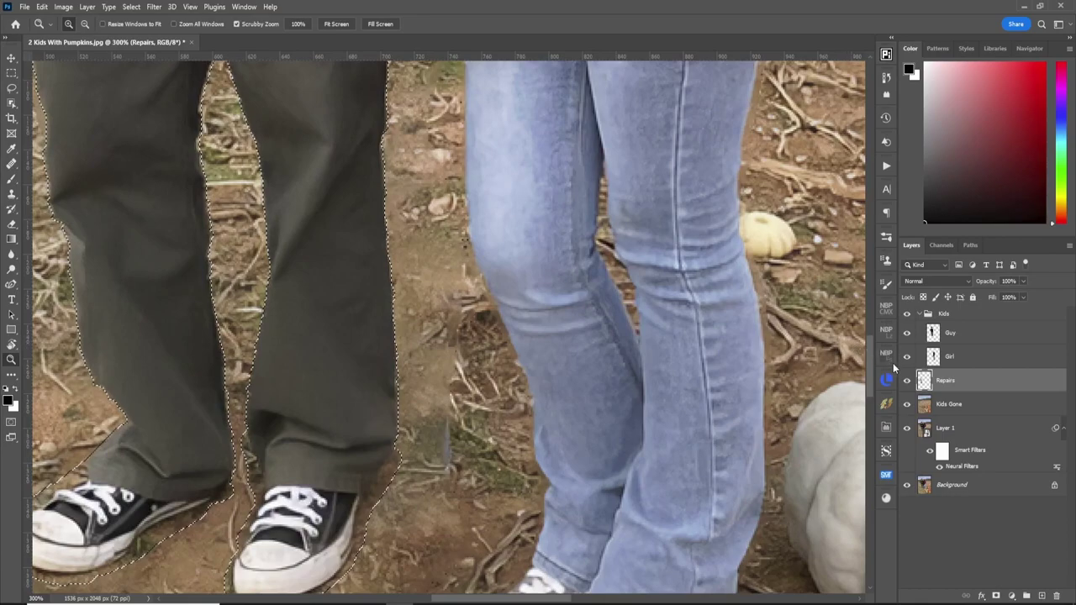
scroll(871, 362, "down", 2)
scroll(865, 374, "down", 3)
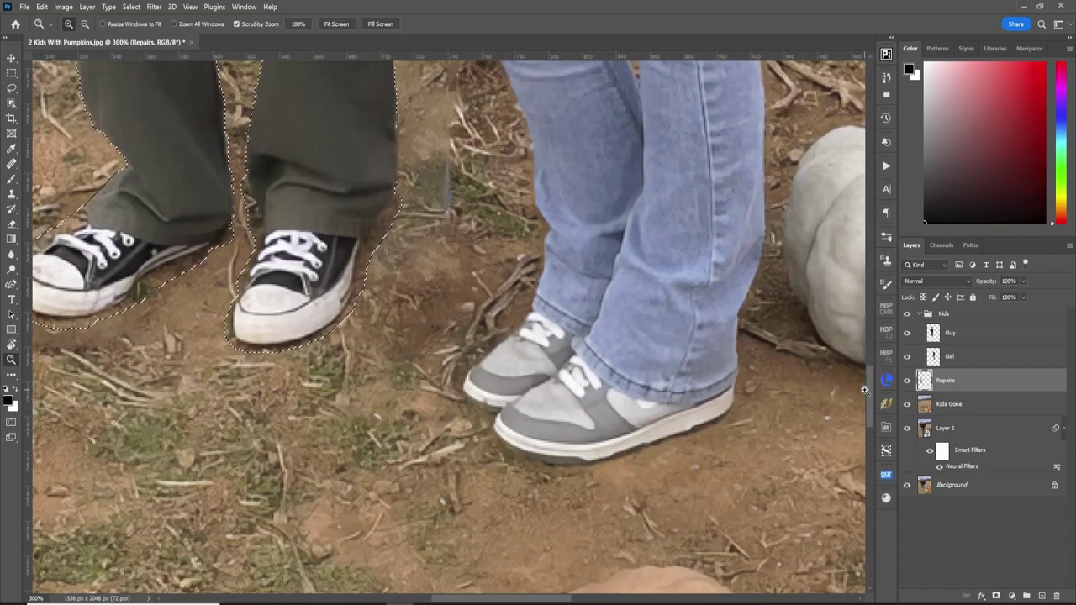
scroll(874, 366, "up", 3)
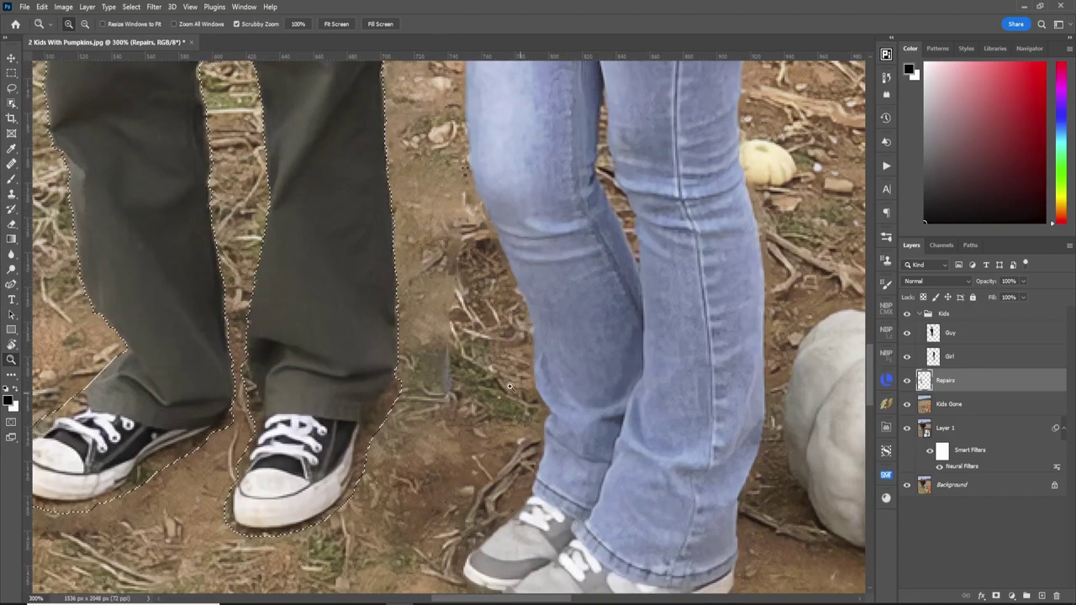
key("s")
key("bracketleft")
key("bracketleft")
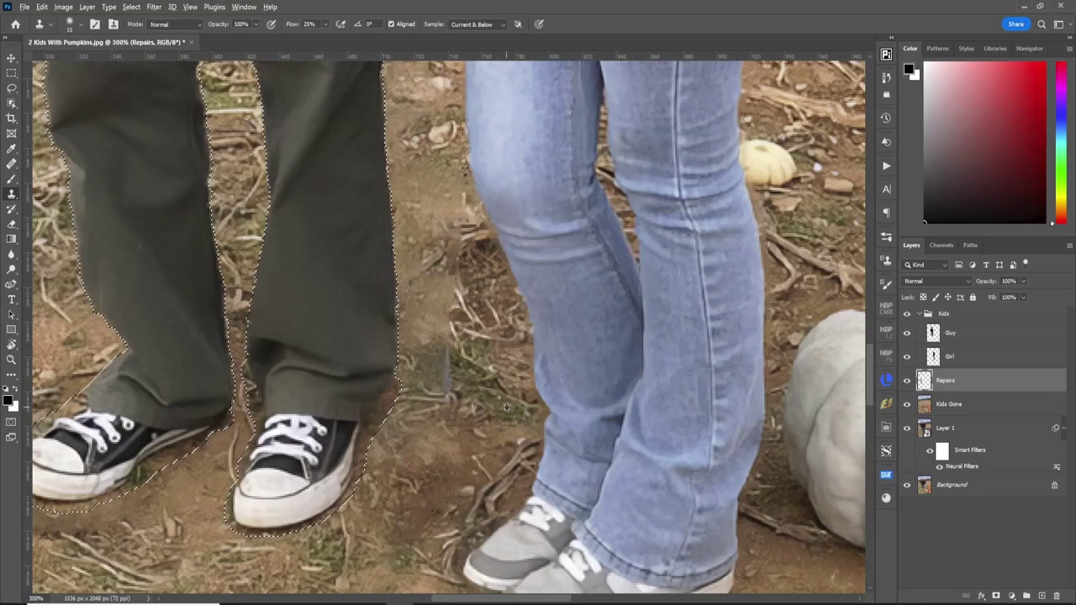
mouse_move(461, 387)
left_mouse_down()
mouse_move(461, 361)
mouse_move(439, 355)
mouse_move(442, 387)
mouse_move(445, 348)
mouse_move(422, 345)
mouse_move(418, 319)
mouse_move(420, 423)
mouse_move(430, 415)
mouse_move(379, 463)
mouse_move(404, 448)
left_mouse_up()
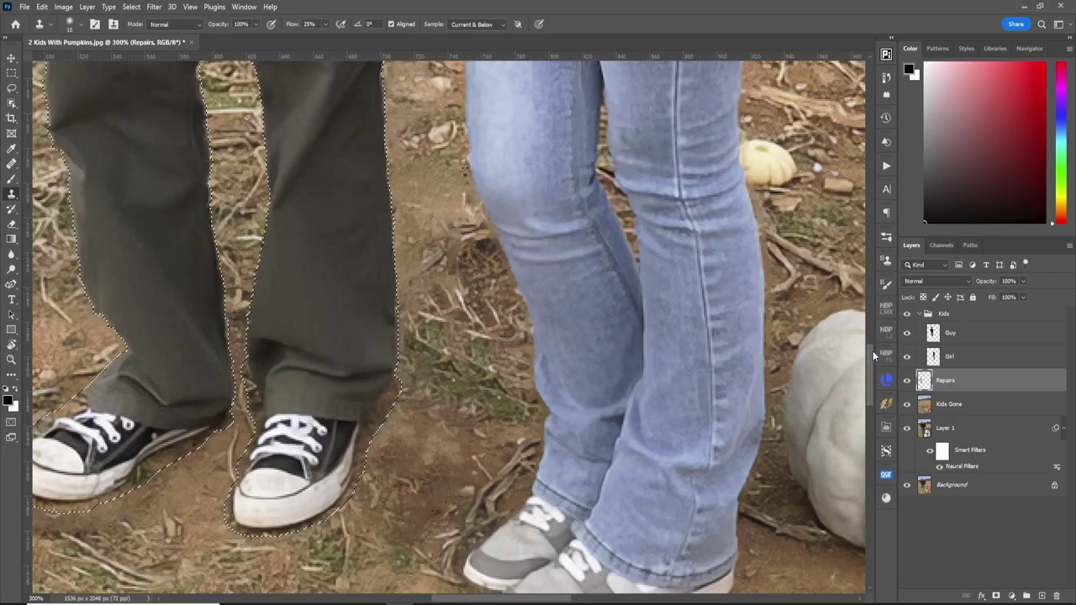
Paint twig and dirt texture up beside the trousers, then fit the photo on screen
left_click_drag(872, 350, 870, 342)
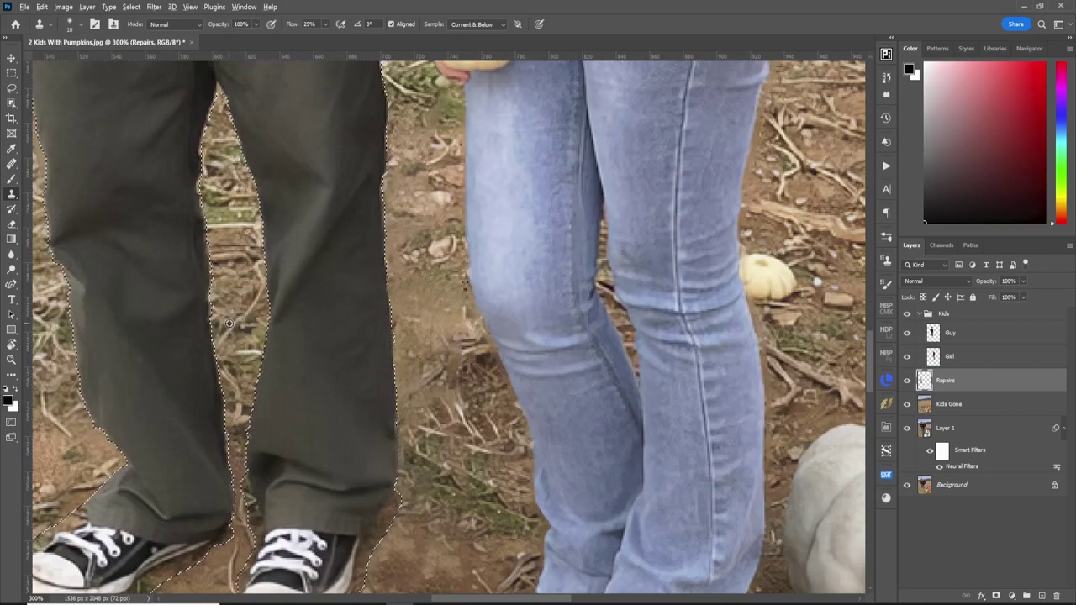
mouse_move(398, 383)
left_mouse_down()
mouse_move(420, 307)
mouse_move(409, 325)
mouse_move(425, 345)
mouse_move(434, 332)
mouse_move(398, 316)
mouse_move(410, 287)
mouse_move(428, 316)
left_mouse_up()
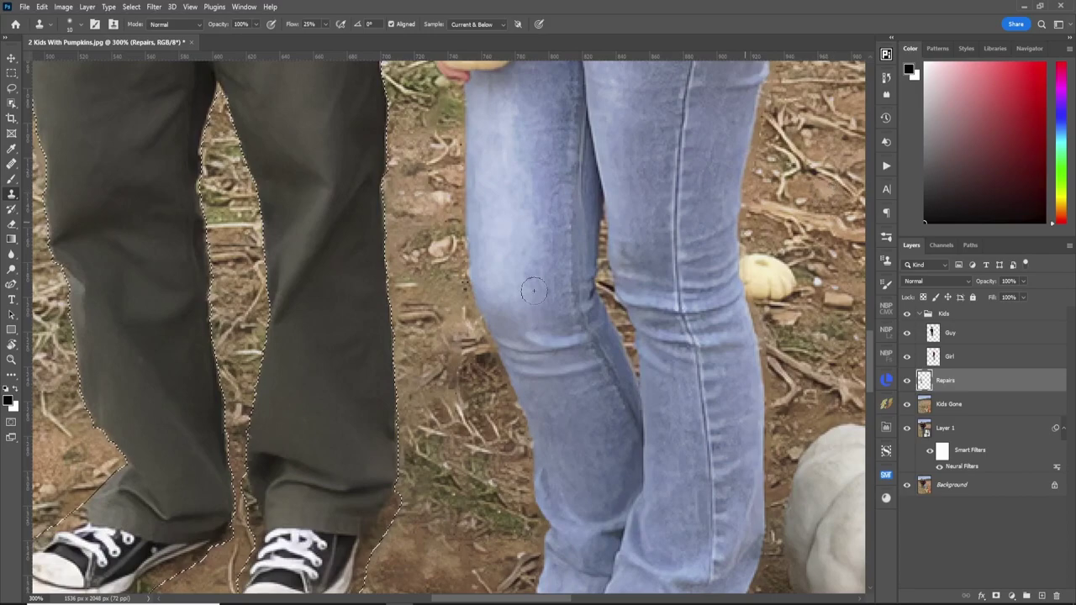
mouse_move(457, 338)
left_mouse_down()
mouse_move(422, 320)
mouse_move(405, 296)
mouse_move(400, 221)
mouse_move(429, 231)
mouse_move(456, 288)
mouse_move(452, 345)
mouse_move(424, 240)
mouse_move(425, 150)
mouse_move(433, 187)
left_mouse_up()
mouse_move(409, 138)
left_mouse_down()
mouse_move(409, 189)
mouse_move(422, 172)
mouse_move(422, 127)
mouse_move(431, 149)
mouse_move(428, 126)
left_mouse_up()
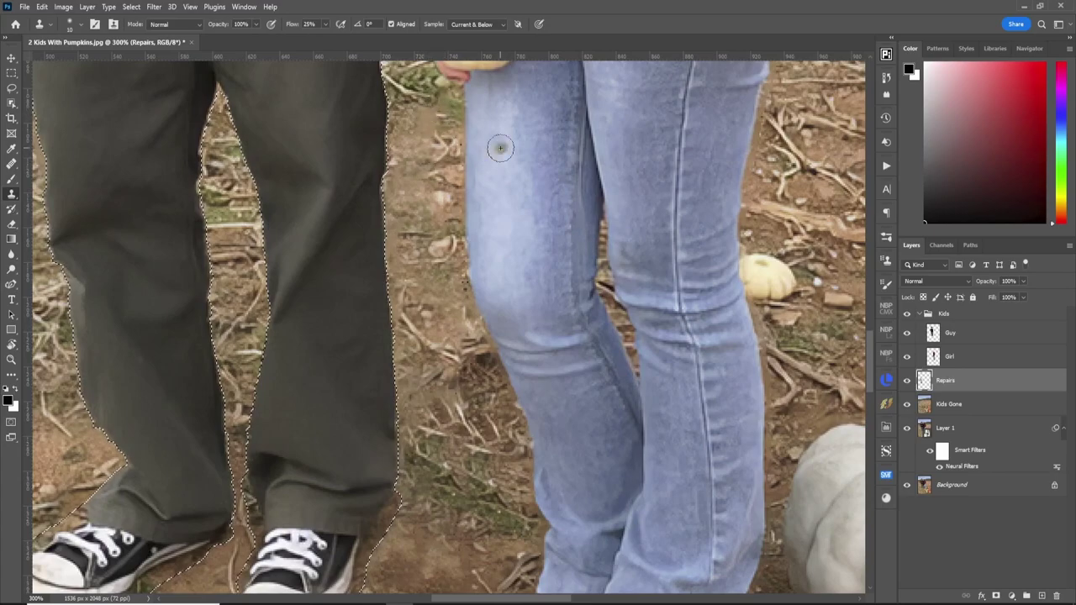
key("ctrl+0")
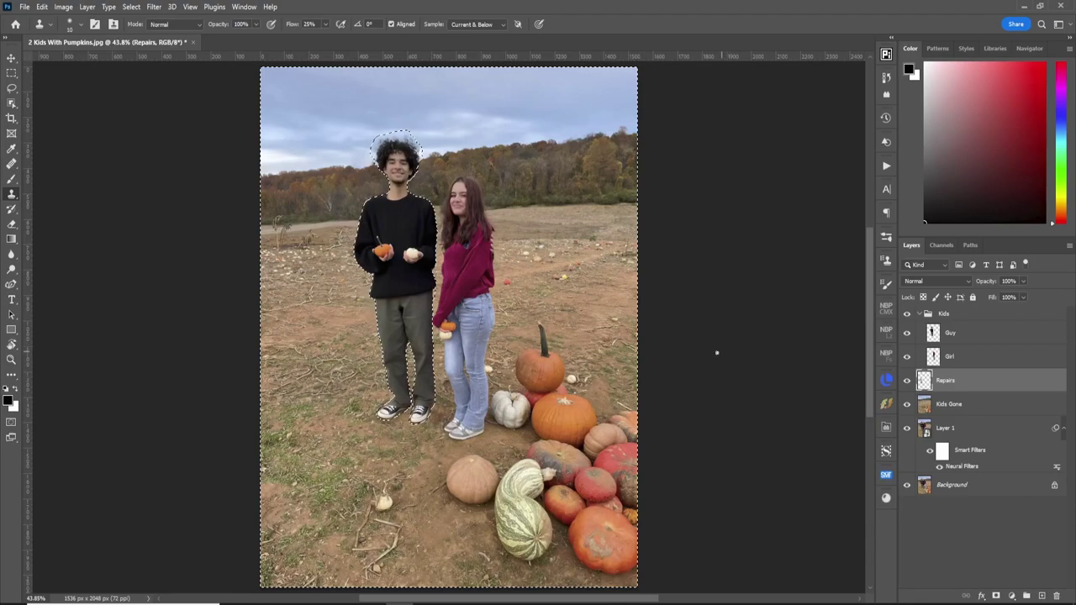
Clear the selection and add a new layer above the Girl layer inside the Kids group
key("ctrl+d")
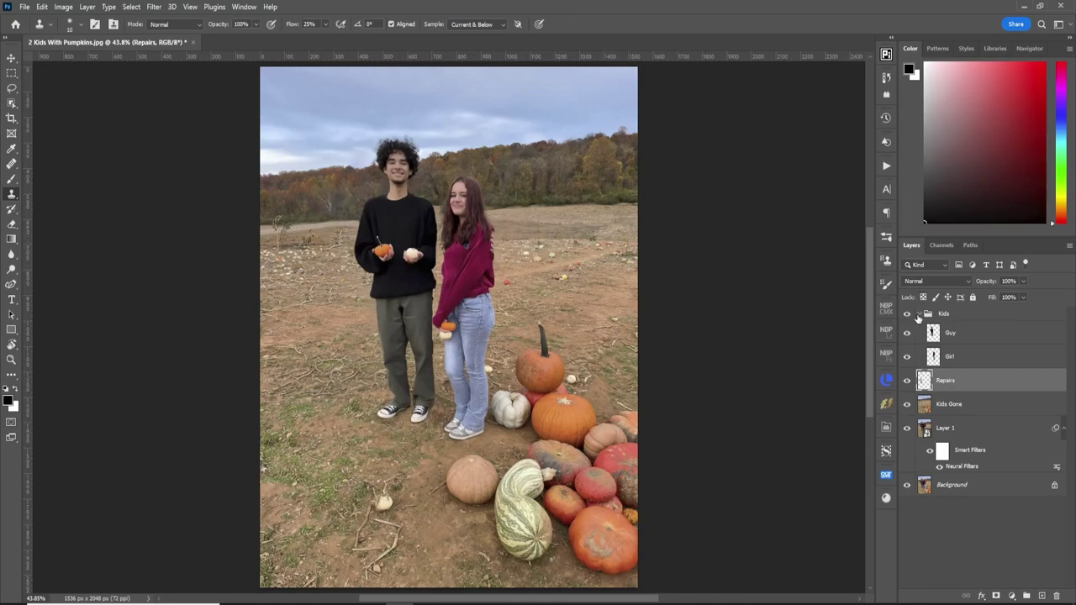
left_click(983, 358)
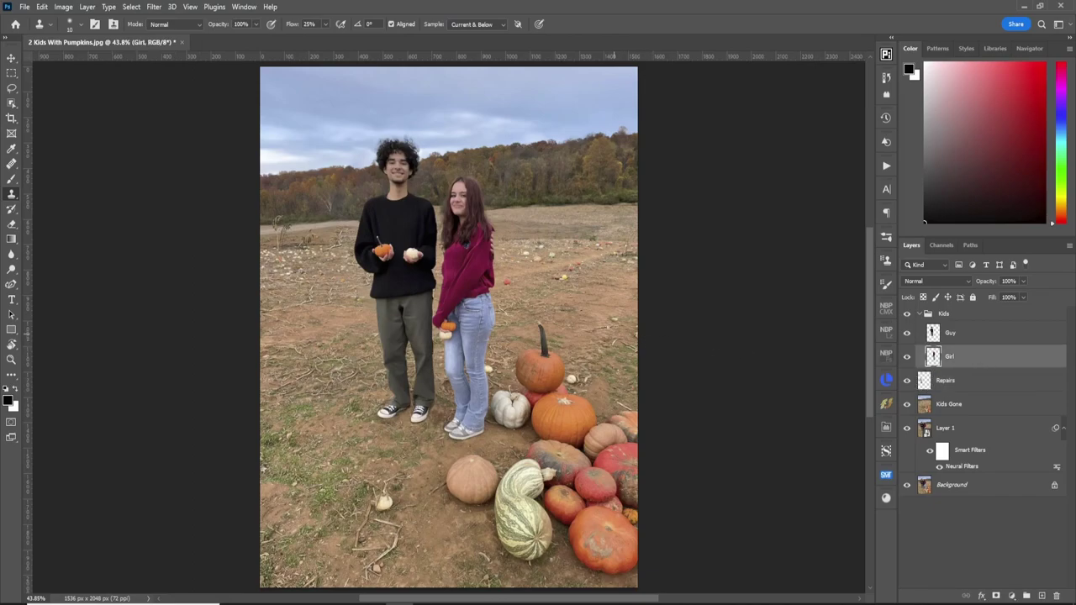
key("ctrl+shift+n")
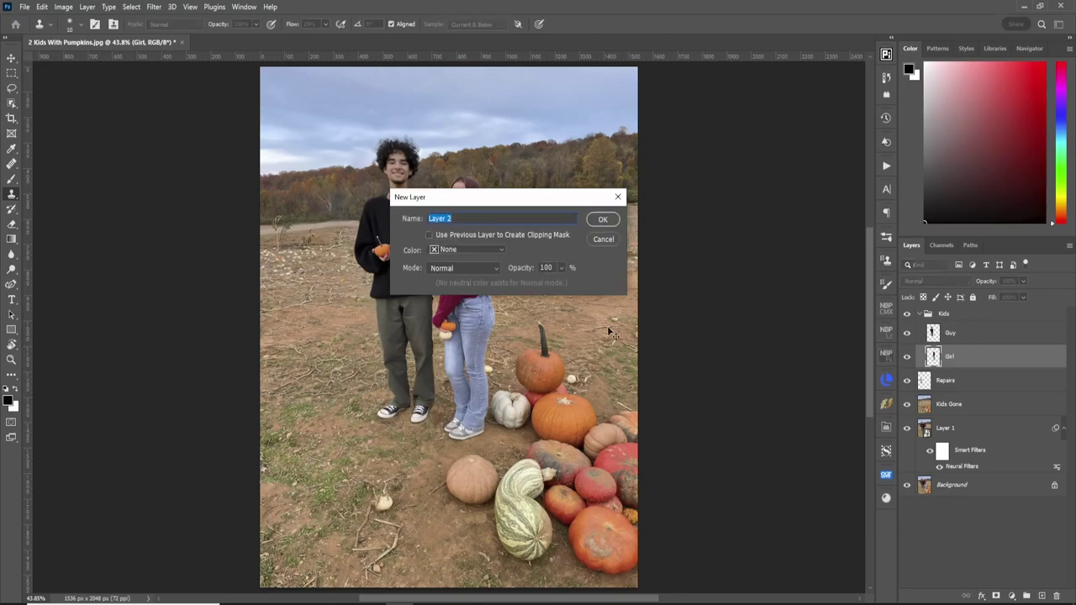
type("Repairs")
key("Return")
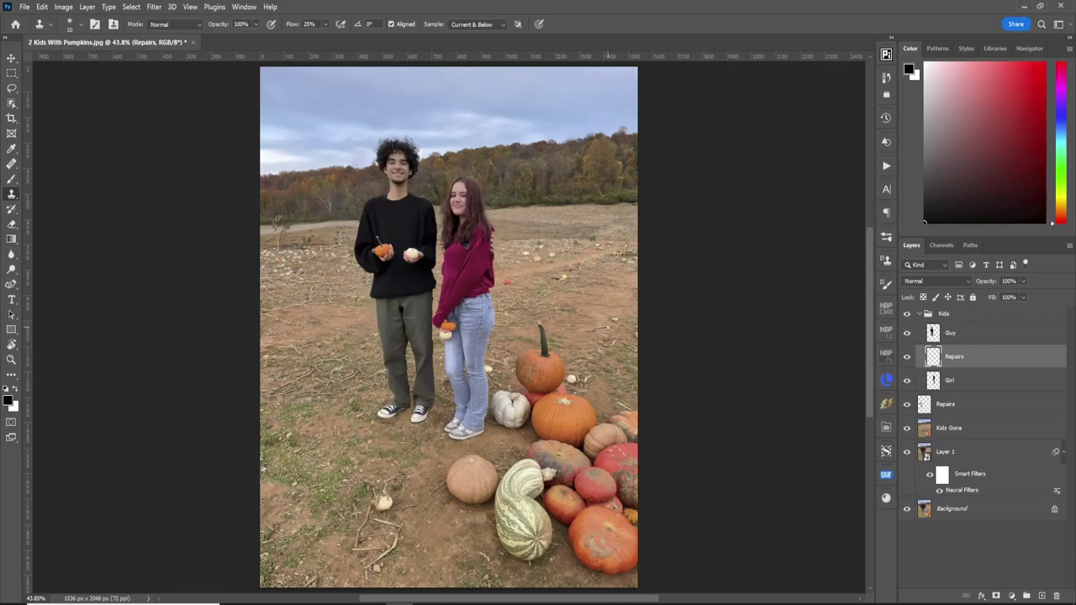
Zoom in three times on the girl and rotate the canvas view
key("z")
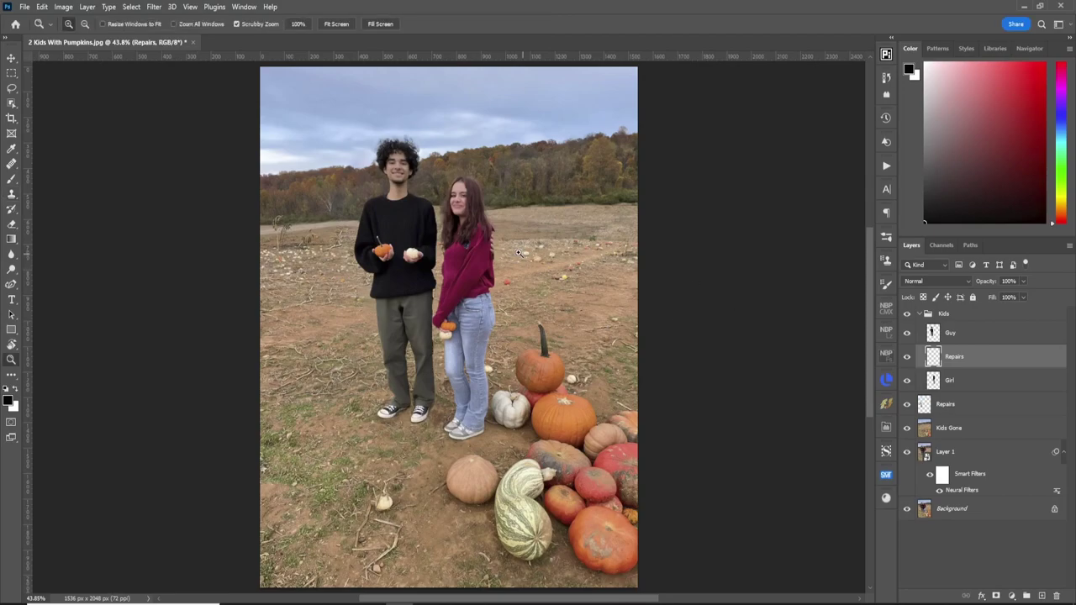
left_click(489, 251)
left_click(489, 250)
left_click(490, 252)
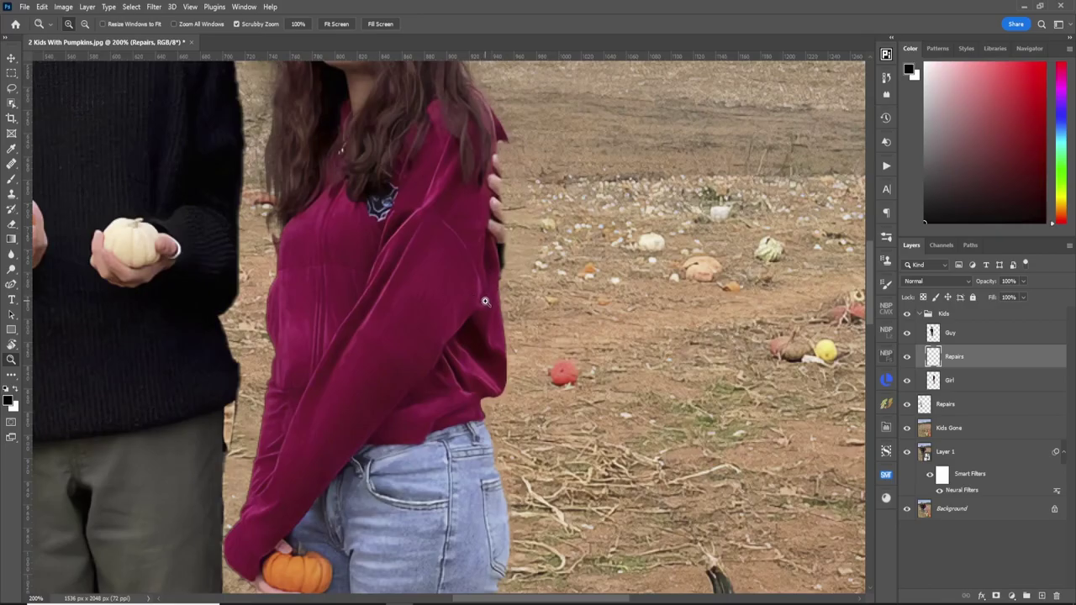
key("r")
left_click_drag(465, 321, 356, 333)
left_click_drag(447, 262, 435, 264)
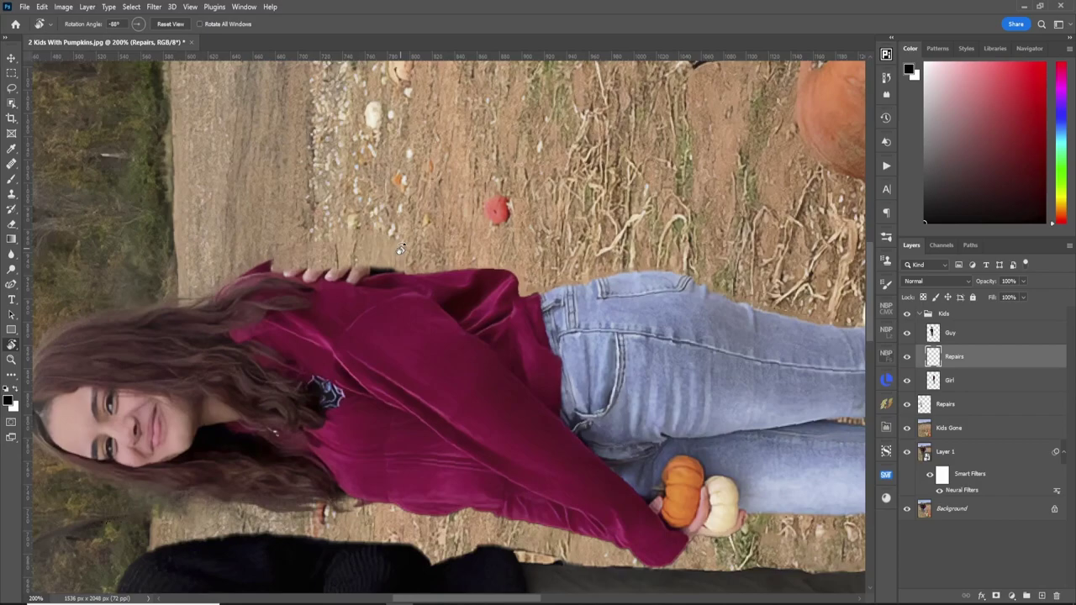
Delete the old layer in Kids and create a new empty layer named Repairs
key("Delete")
key("ctrl+shift+n")
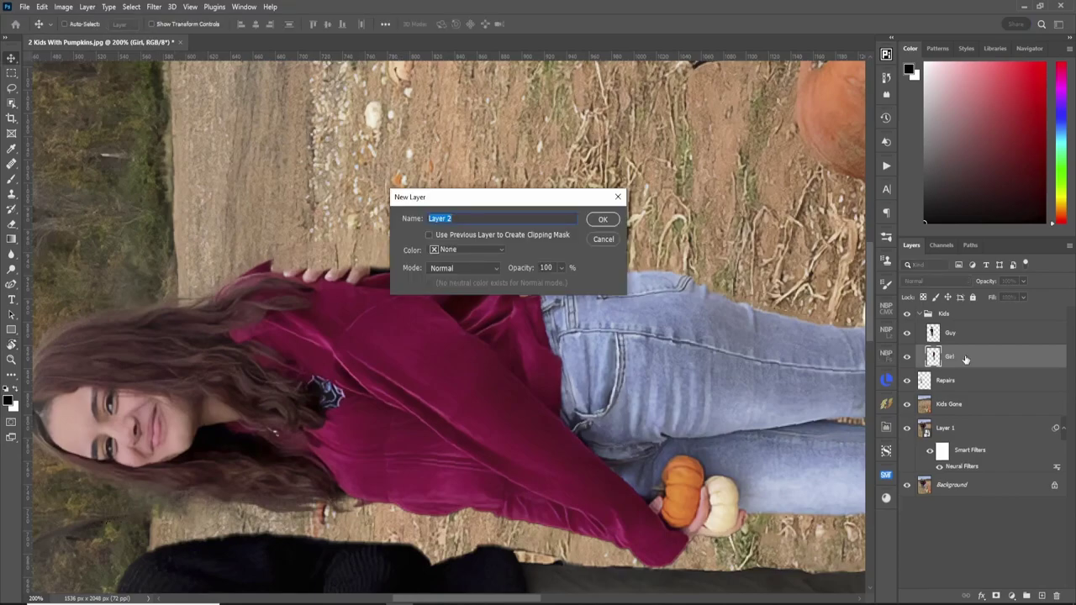
type("Repairs")
key("Return")
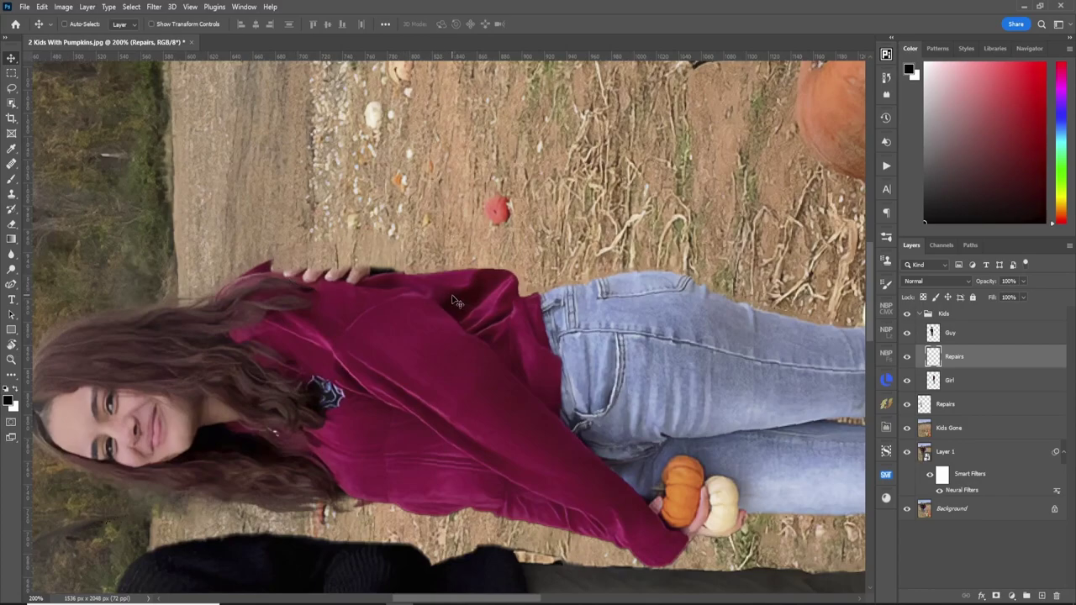
Clone a strip of sweater fabric from the shoulder edge and move it down onto the shoulder
key("s")
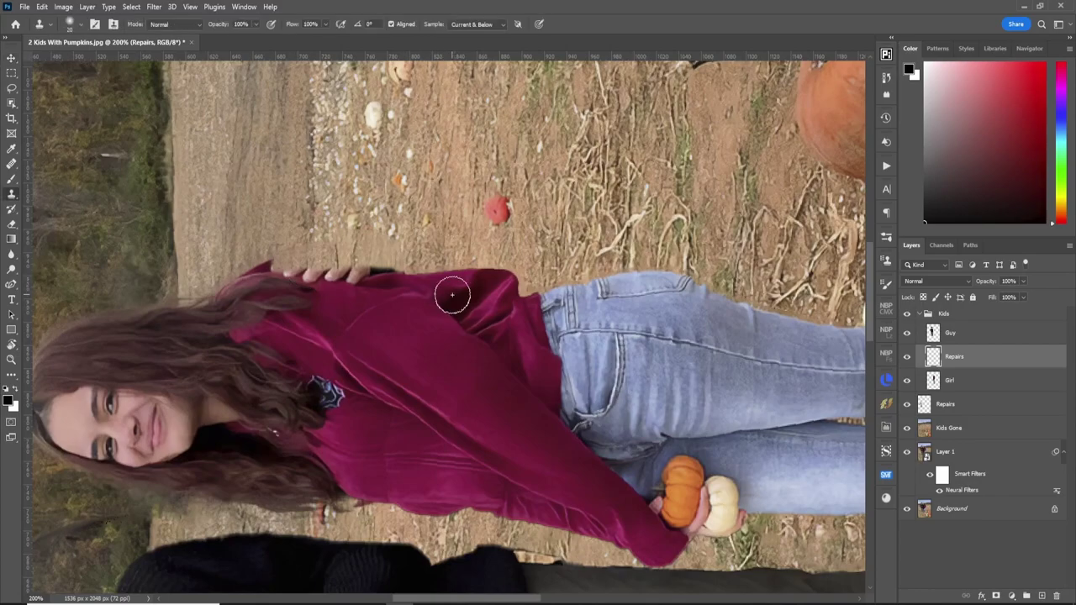
left_click(507, 270, "alt")
mouse_move(482, 187)
left_mouse_down()
mouse_move(388, 189)
mouse_move(447, 182)
mouse_move(437, 179)
mouse_move(423, 187)
mouse_move(480, 186)
mouse_move(500, 200)
mouse_move(476, 181)
mouse_move(424, 186)
mouse_move(438, 193)
mouse_move(425, 207)
mouse_move(376, 200)
mouse_move(384, 192)
mouse_move(375, 206)
mouse_move(401, 193)
mouse_move(476, 210)
left_mouse_up()
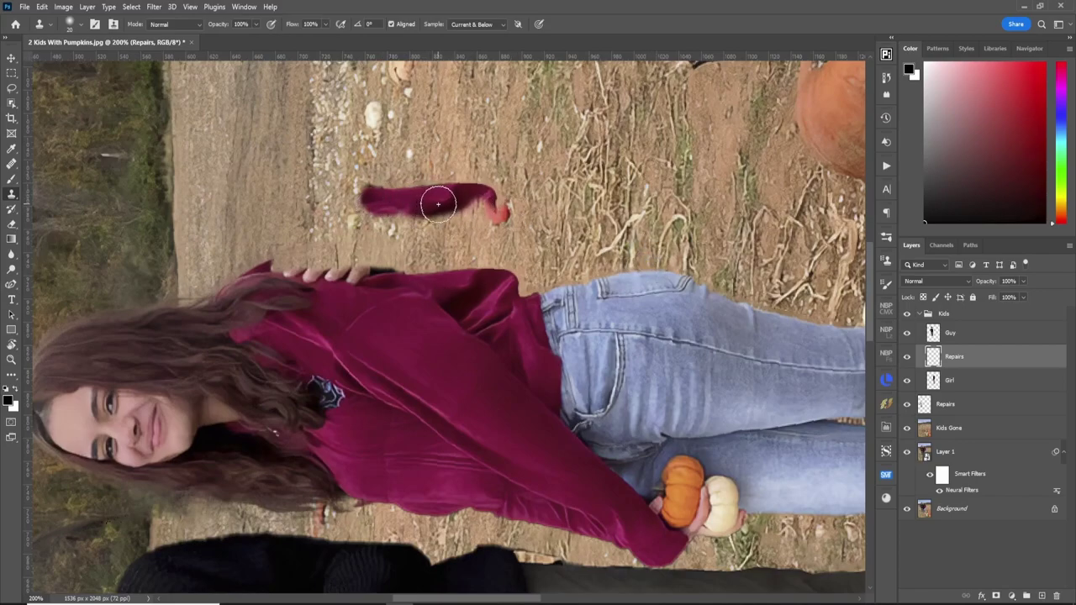
key("v")
mouse_move(446, 205)
left_mouse_down()
mouse_move(351, 278)
mouse_move(374, 271)
left_mouse_up()
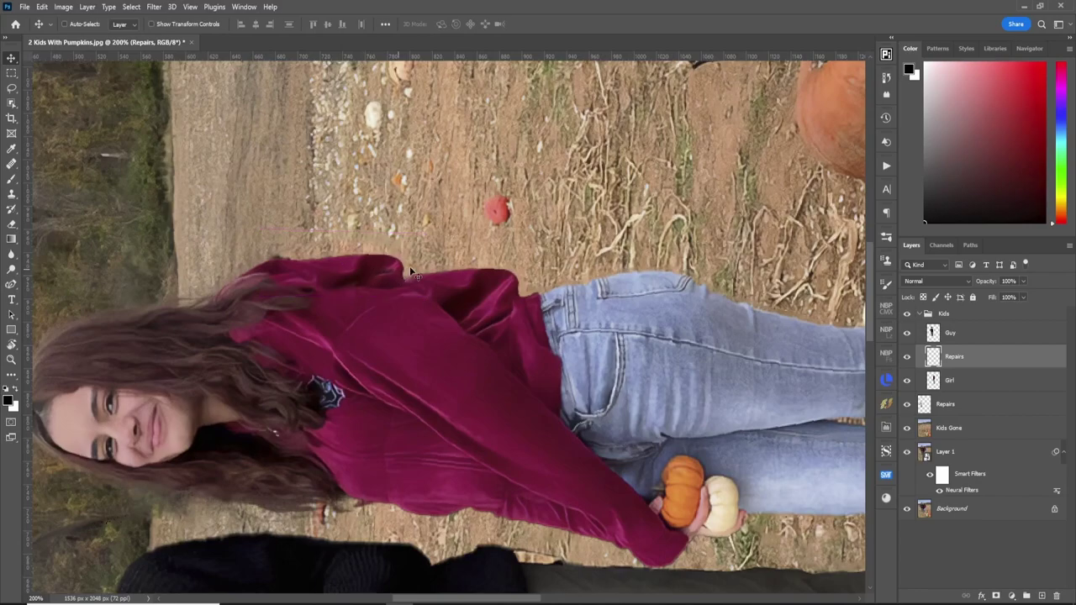
Add a layer mask to Repairs and rotate the sweater patch slightly clockwise
left_click(995, 596)
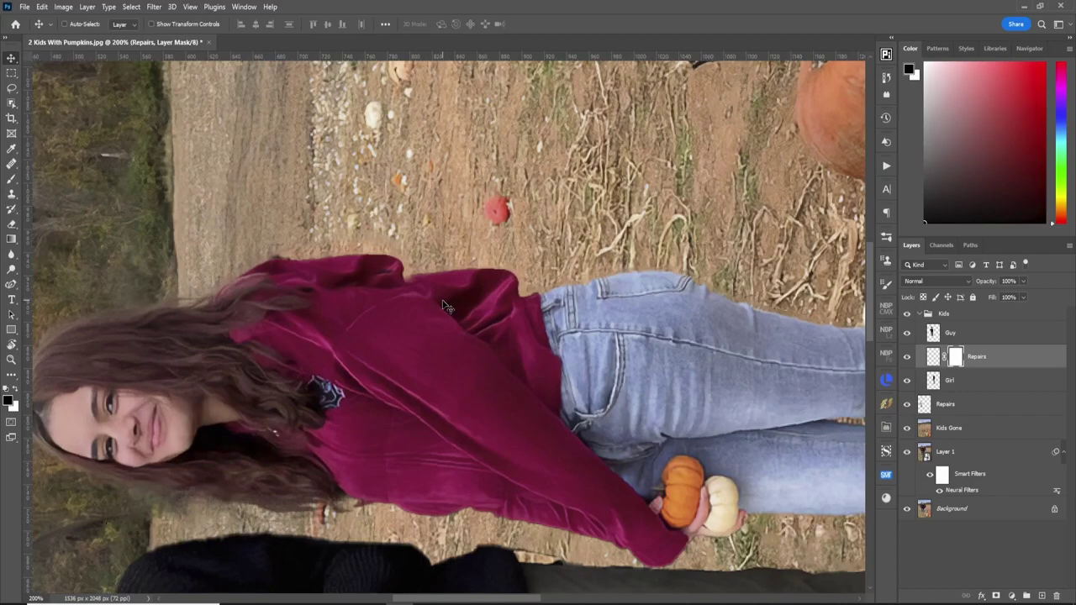
key("ctrl+t")
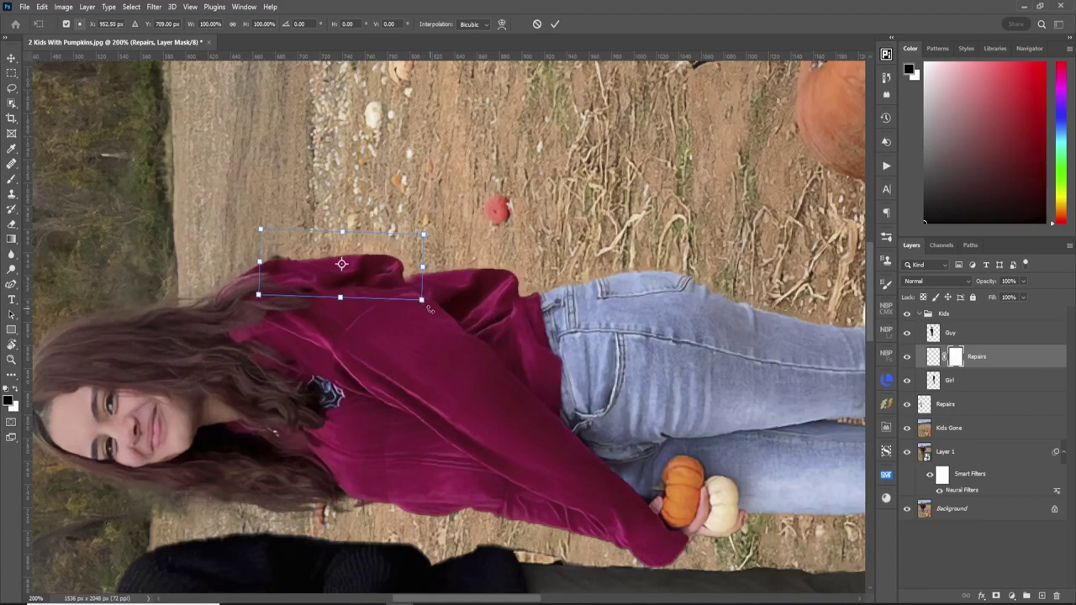
left_click_drag(431, 314, 401, 294)
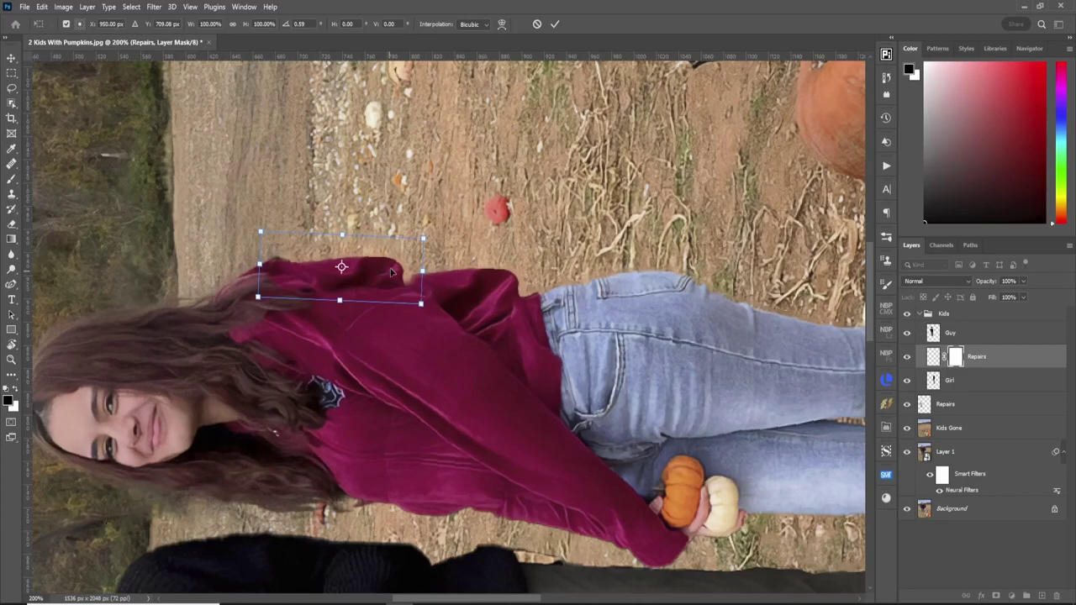
Warp the patch, bending its top down and curving its right end outward, and commit
right_click(389, 273)
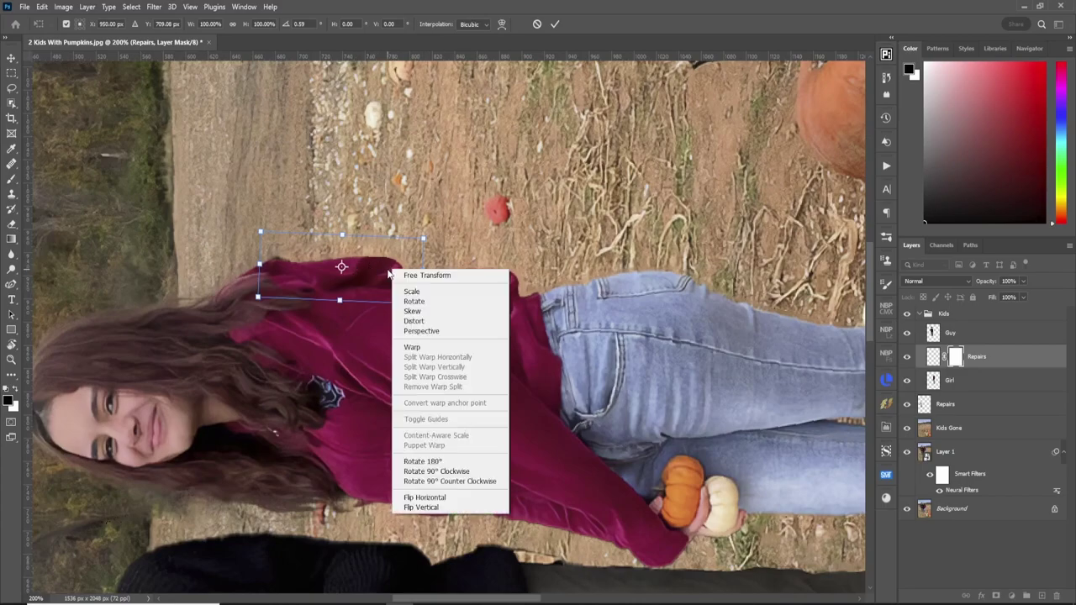
left_click(441, 347)
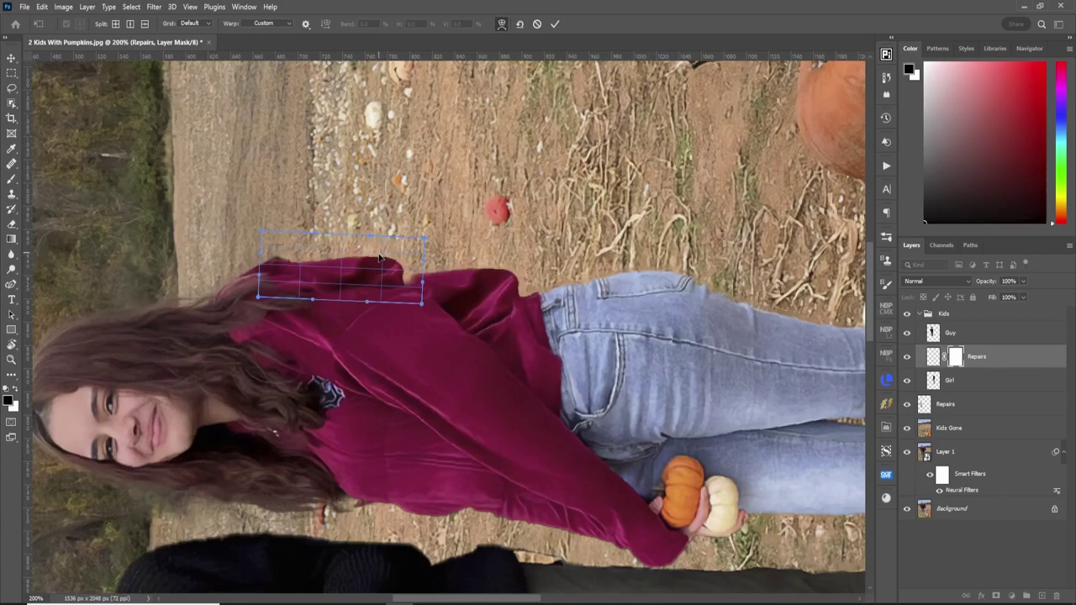
left_click_drag(381, 255, 292, 261)
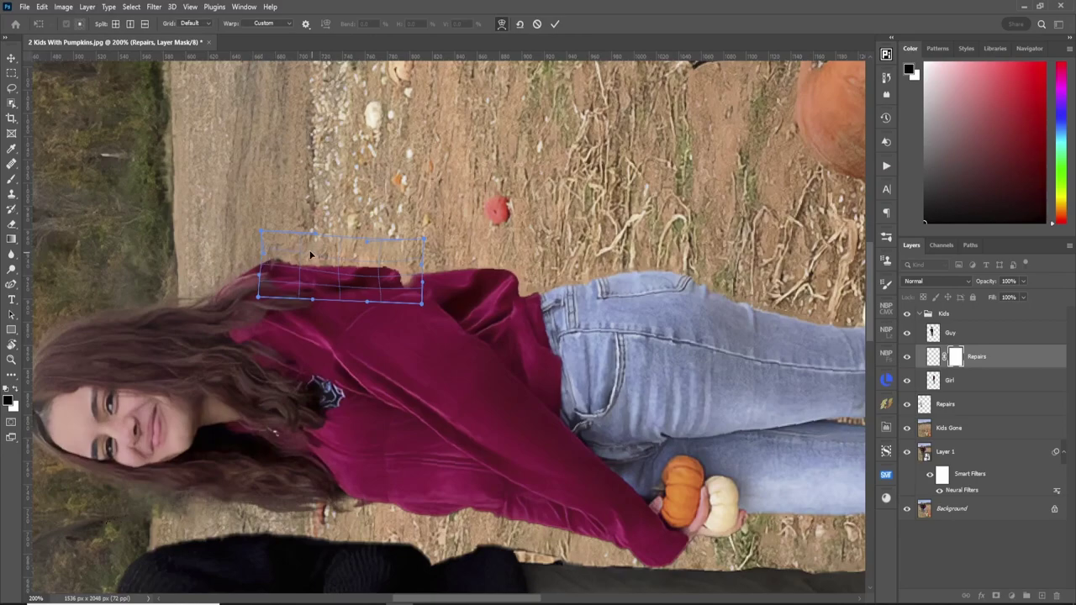
left_click_drag(297, 252, 292, 259)
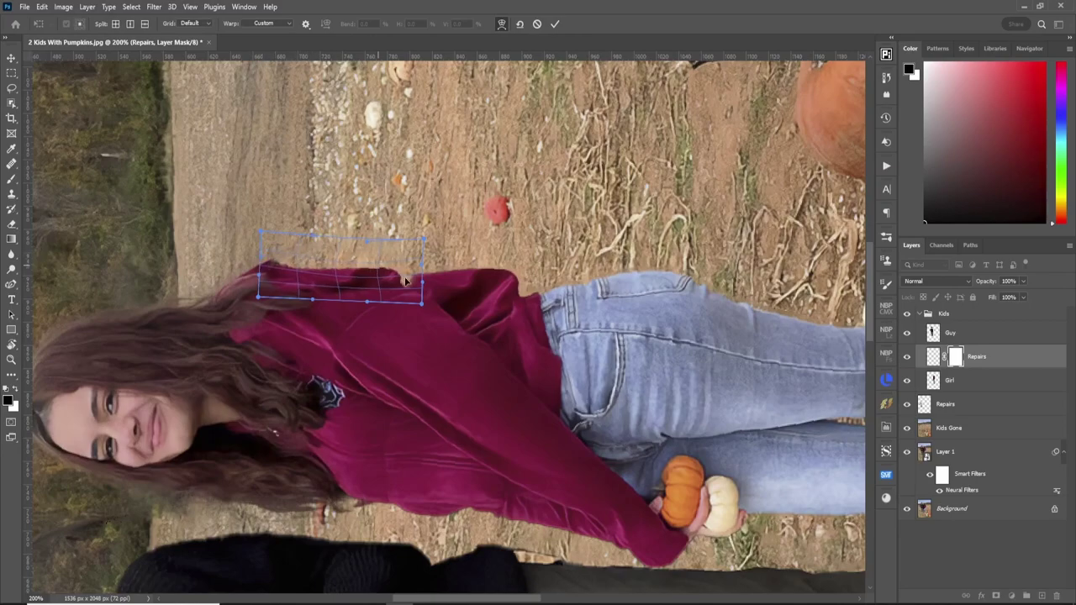
left_click_drag(402, 280, 410, 280)
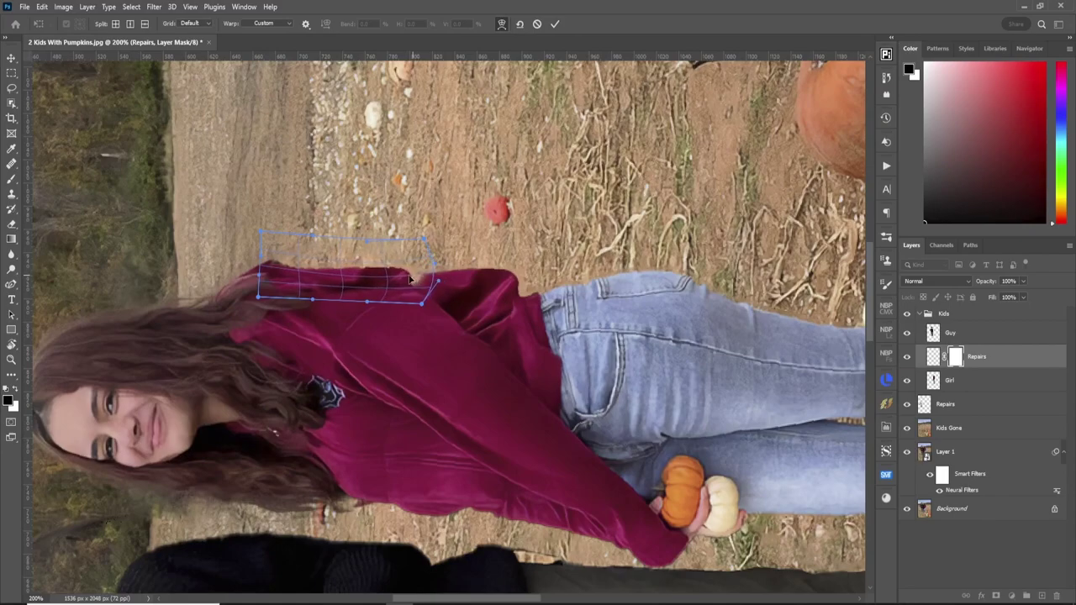
left_click(554, 24)
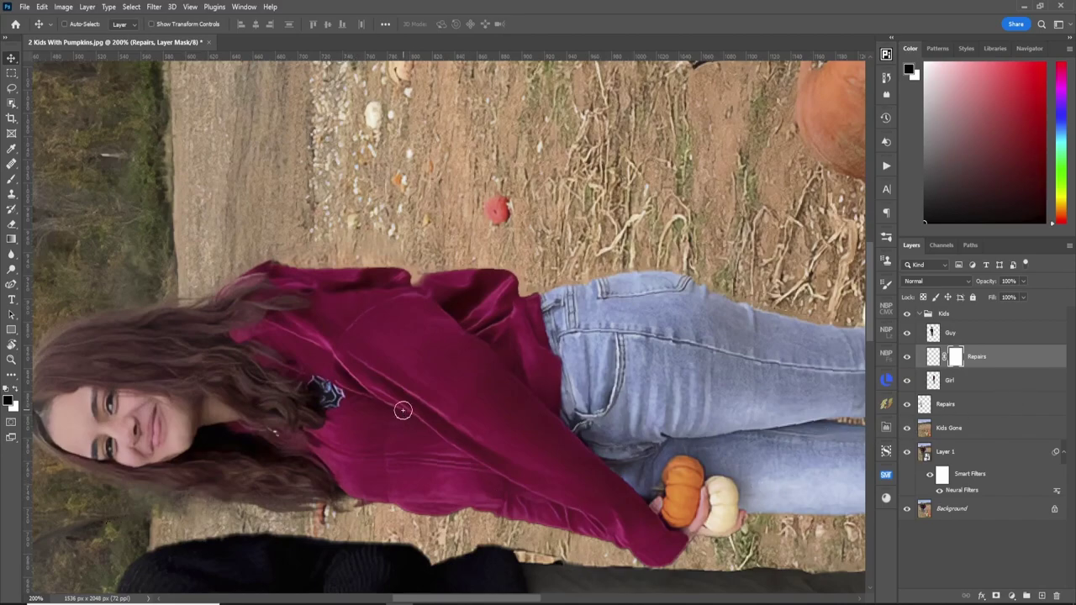
Select the Brush tool and lower its flow to 25%
key("b")
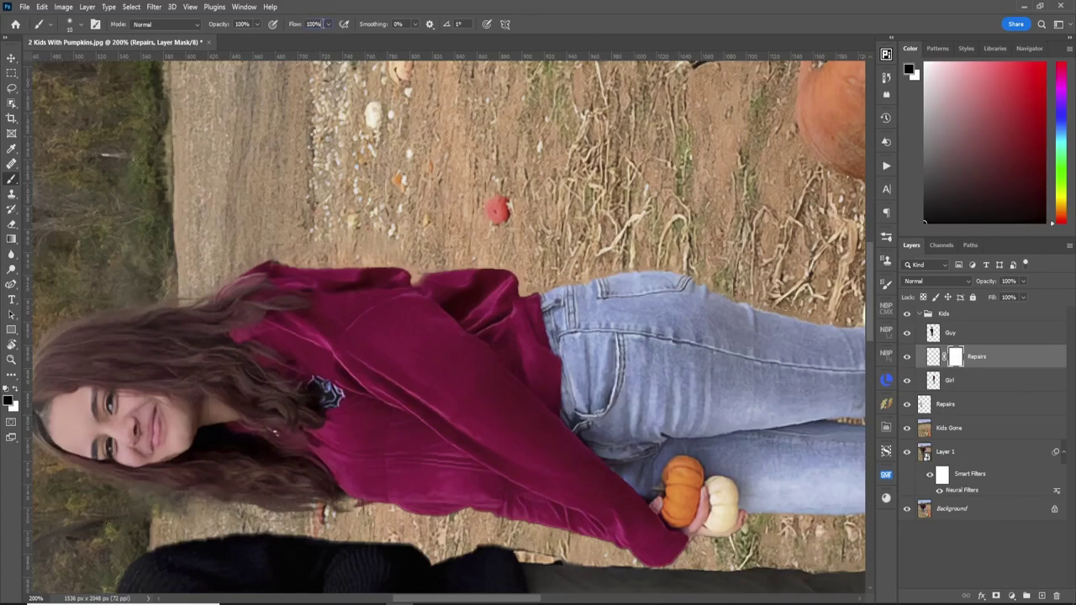
left_click(319, 24)
type("25")
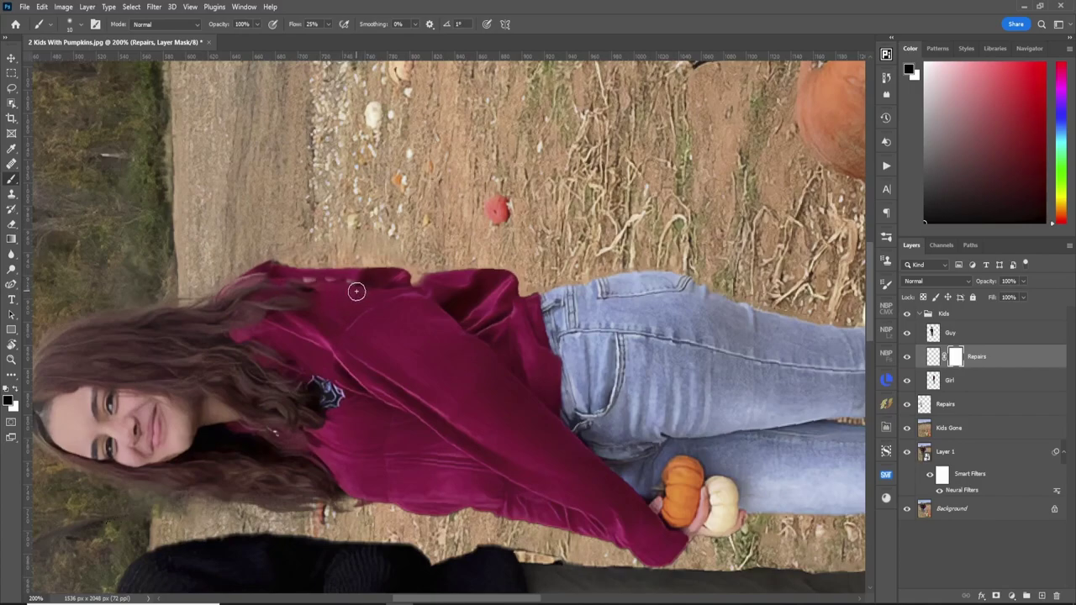
Paint black and white on the Repairs mask along the shoulder, then target the layer's pixels
key("x")
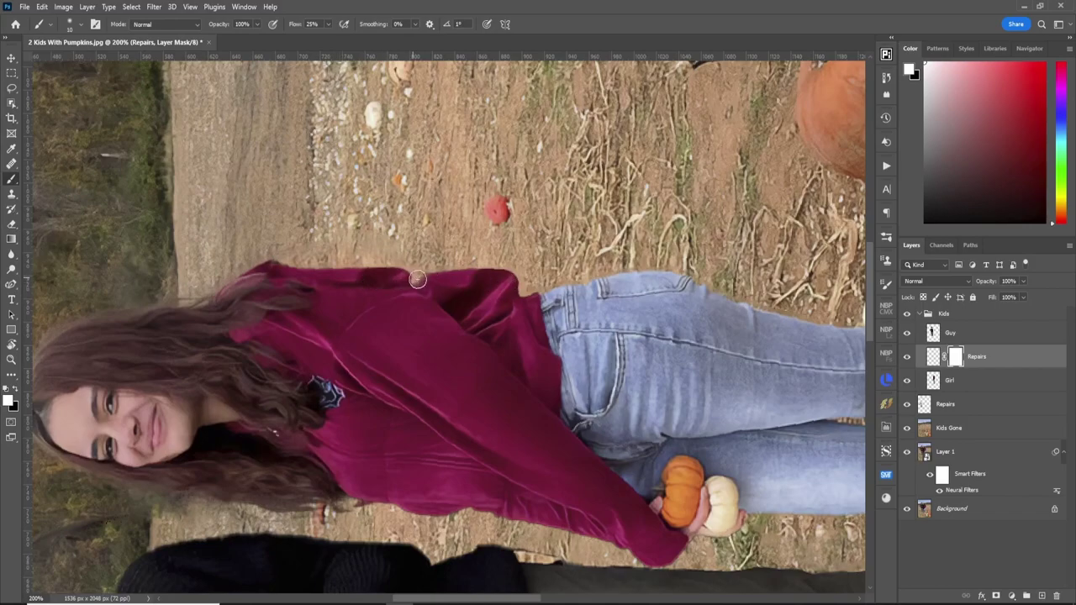
key("x")
mouse_move(411, 268)
left_mouse_down()
mouse_move(391, 278)
mouse_move(410, 278)
left_mouse_up()
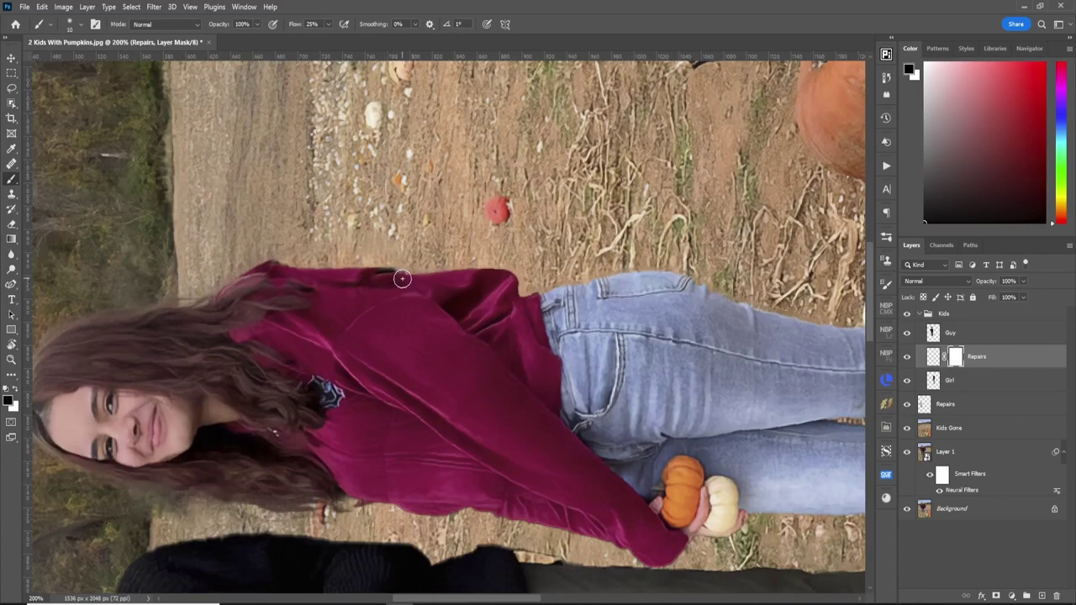
key("x")
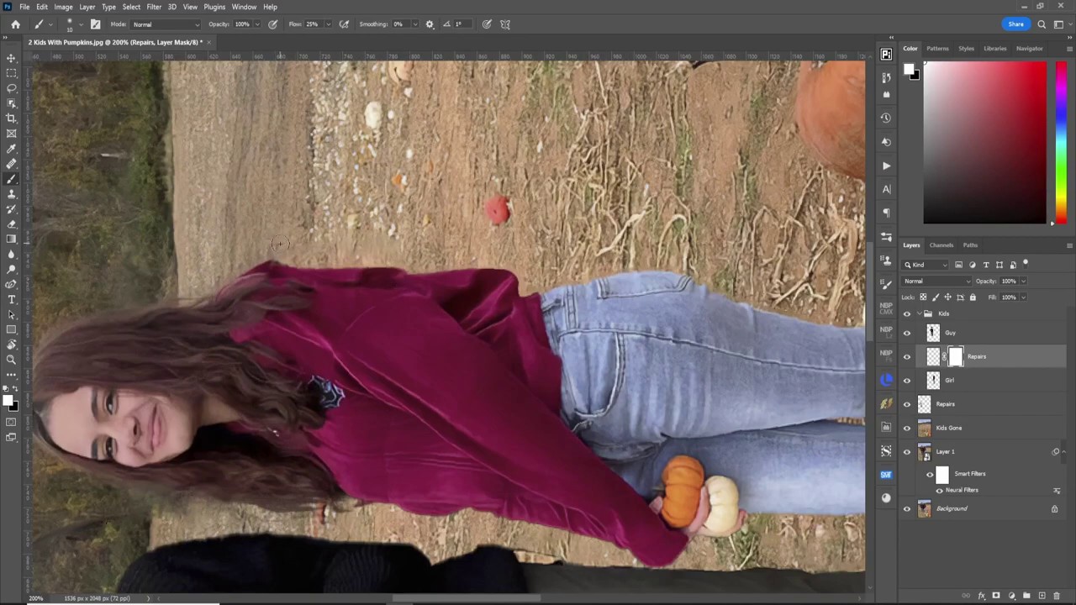
left_click(933, 357)
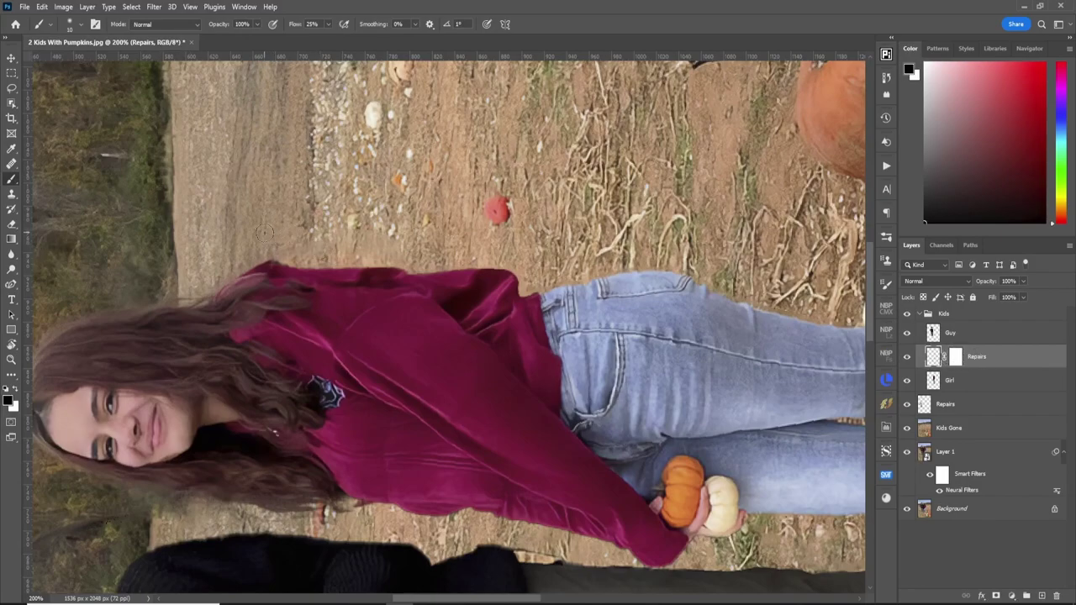
Shrink the Clone Stamp brush at 5% flow and reset the canvas rotation upright
key("s")
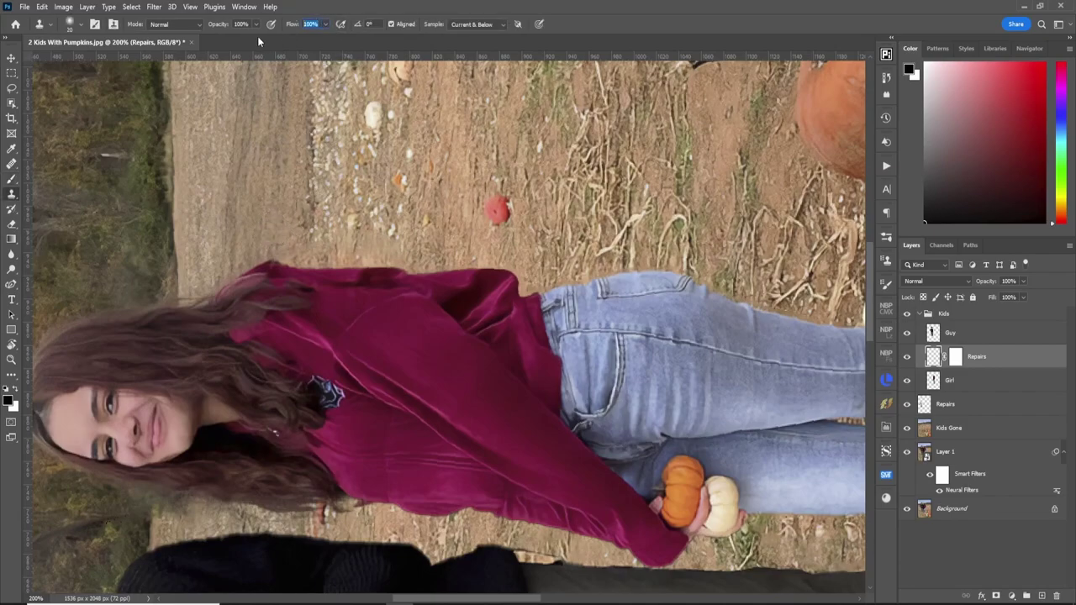
type("5")
right_click(276, 223, "alt")
right_click(271, 227, "alt")
key("r")
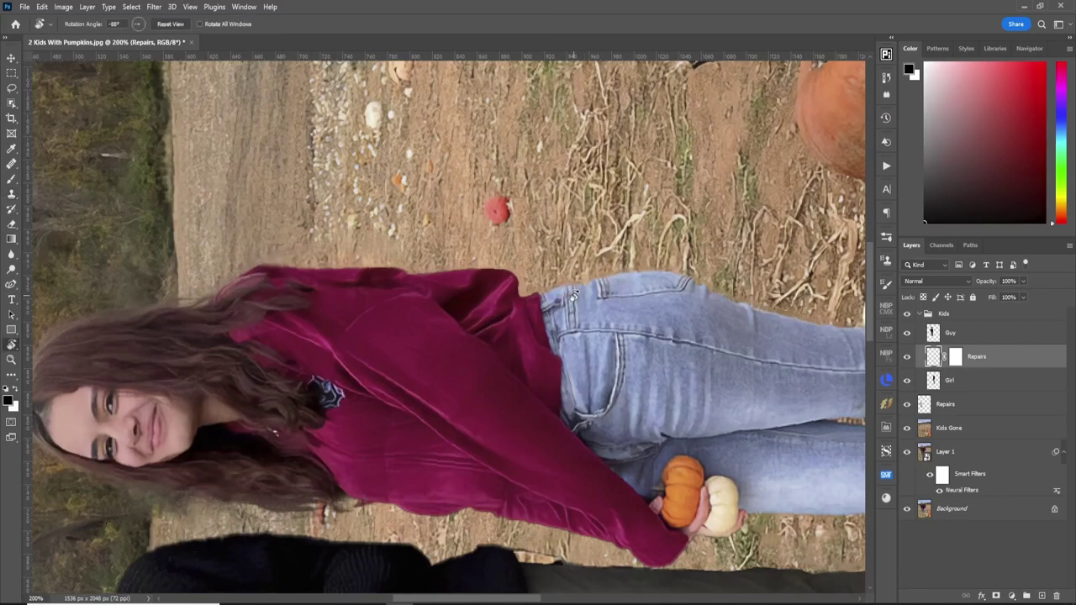
key("Escape")
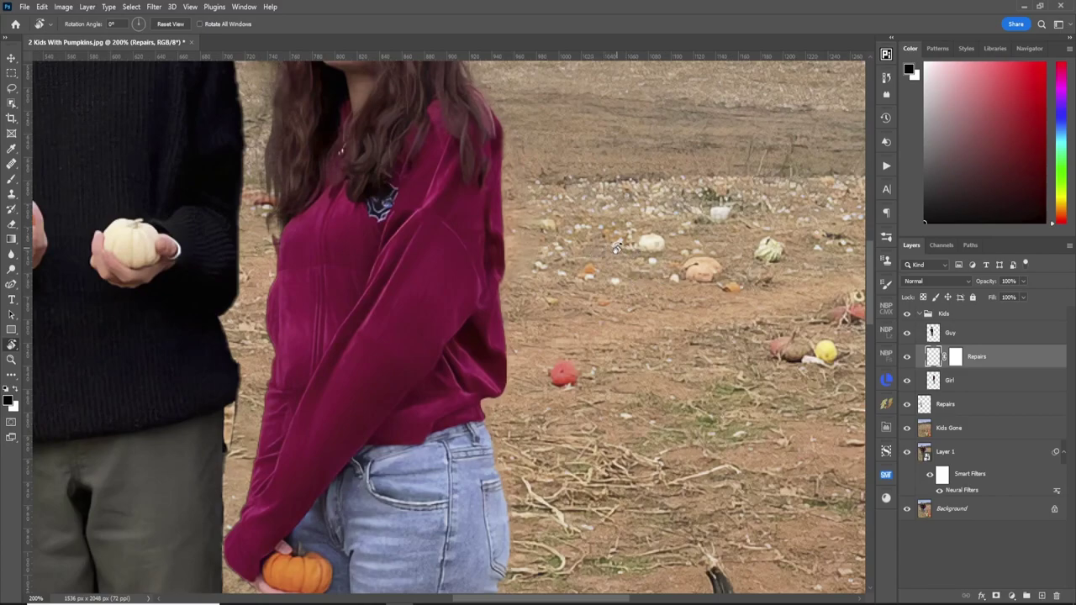
Clone nearby ground texture along the sweater's outer edge with a smaller Clone Stamp brush
key("s")
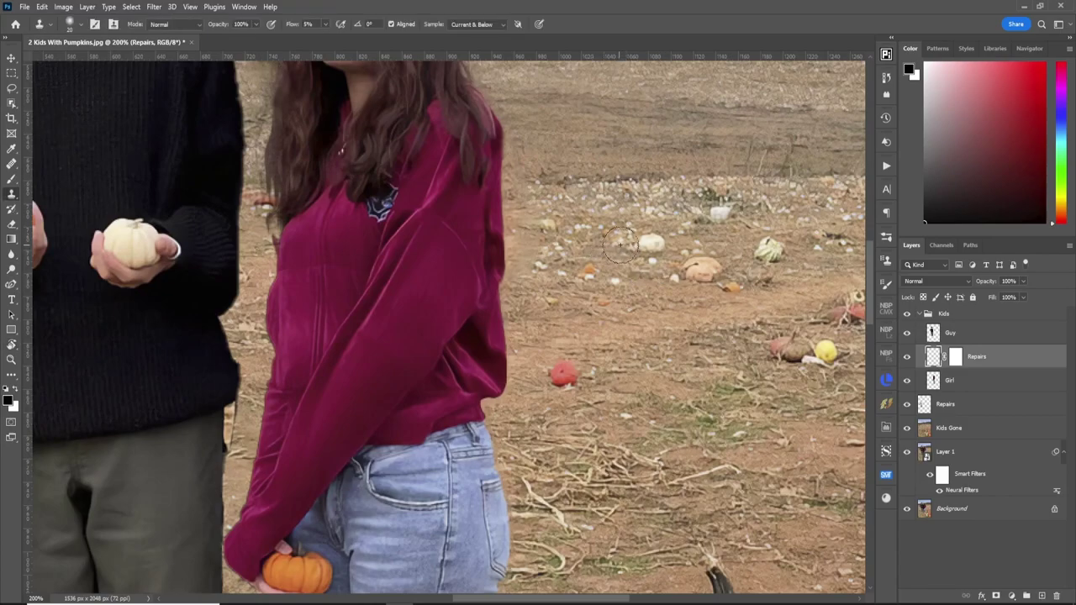
key("bracketleft")
mouse_move(539, 183)
left_mouse_down()
mouse_move(509, 191)
mouse_move(540, 189)
left_mouse_up()
mouse_move(532, 234)
left_mouse_down()
mouse_move(539, 246)
mouse_move(525, 257)
mouse_move(525, 216)
mouse_move(505, 220)
left_mouse_up()
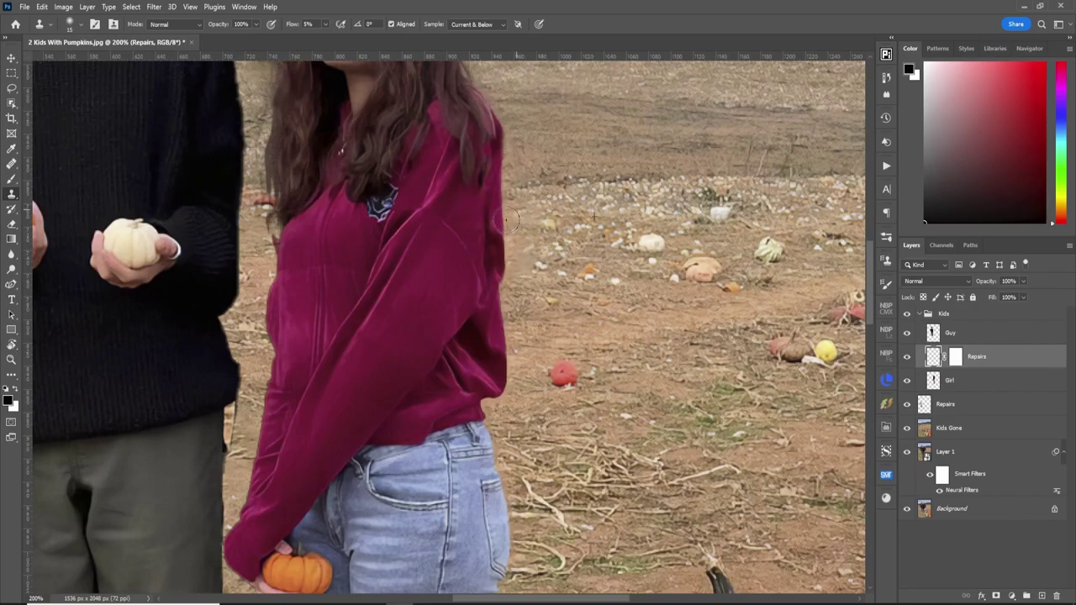
mouse_move(522, 182)
left_mouse_down()
mouse_move(522, 240)
mouse_move(594, 250)
mouse_move(521, 278)
mouse_move(522, 252)
mouse_move(515, 248)
left_mouse_up()
Fit the whole pumpkin-field photo on screen with Ctrl+0
key("ctrl+0")
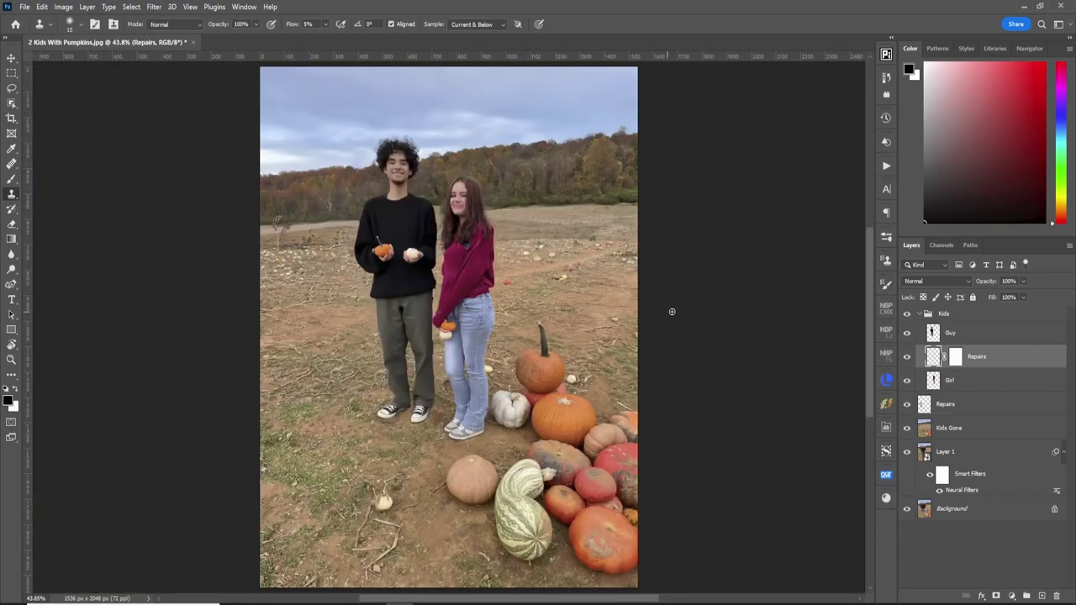